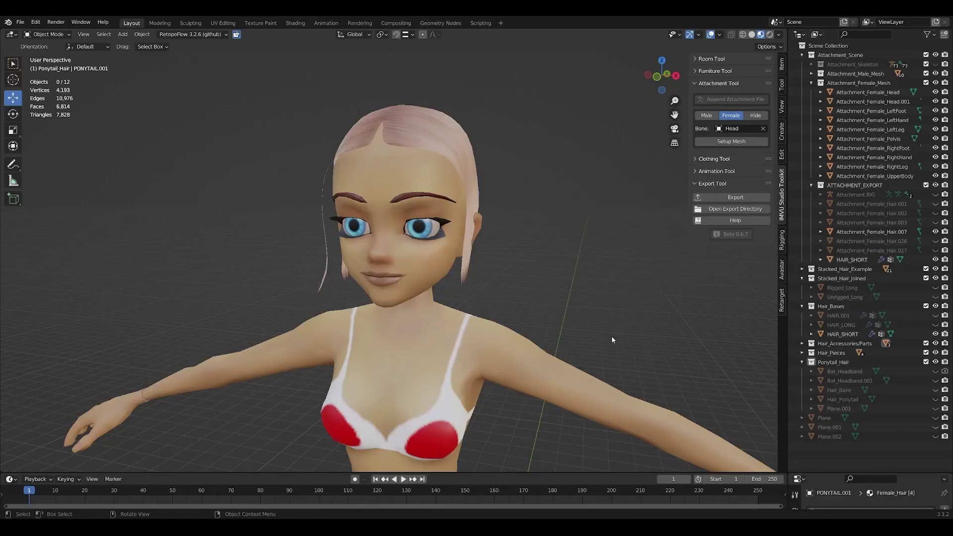
- Examine the short, long and ponytail hair meshes on the female avatar from the front, side and back
middle_click_drag(611, 338, 192, 324)
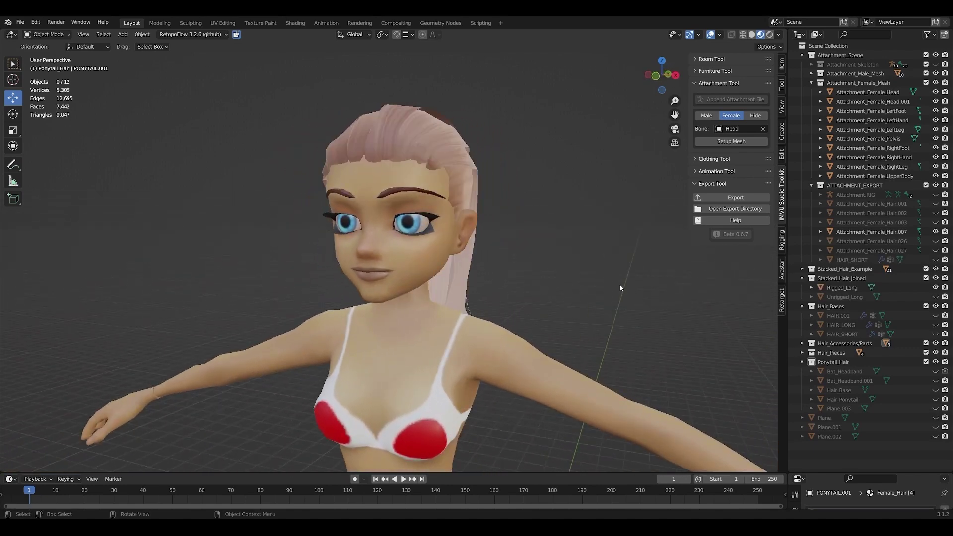
middle_click_drag(620, 288, 354, 288)
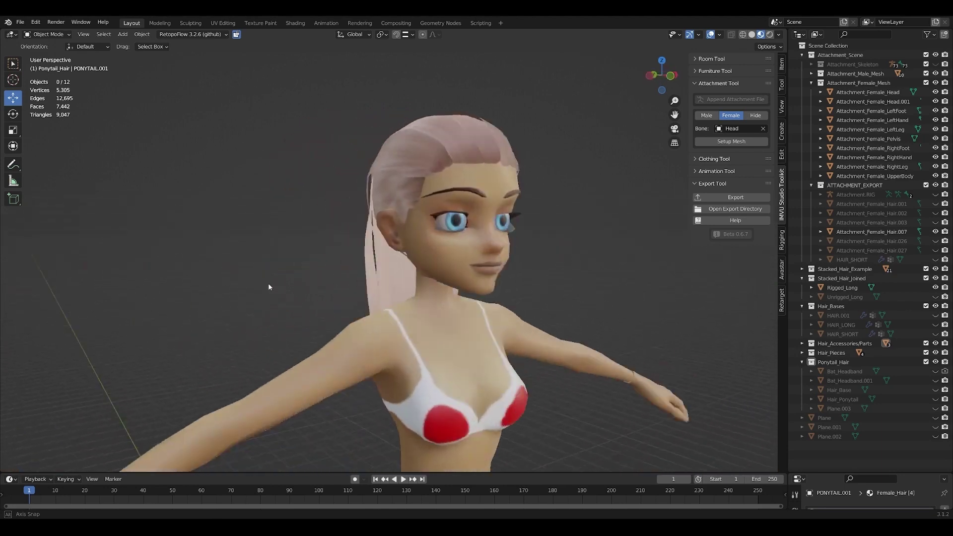
middle_click_drag(268, 284, 183, 284)
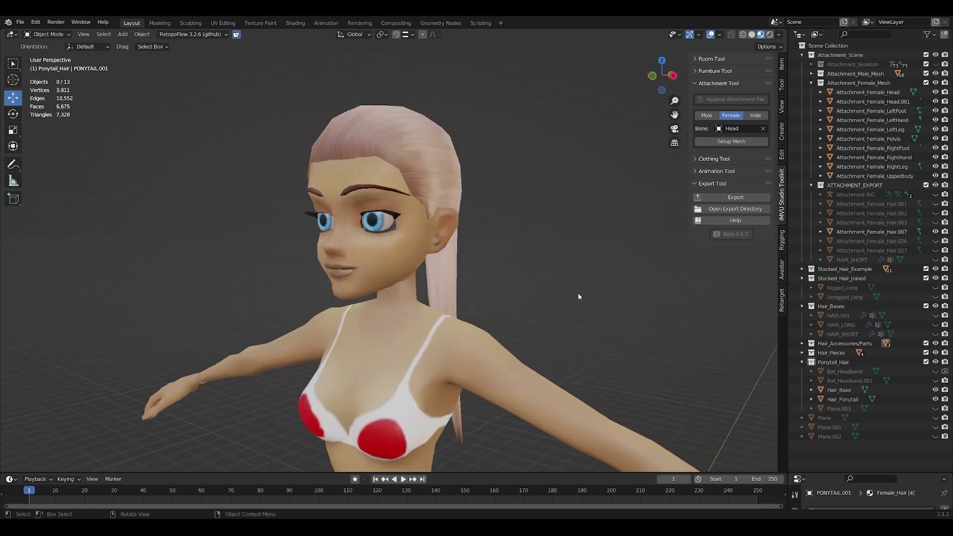
middle_click_drag(578, 297, 153, 294)
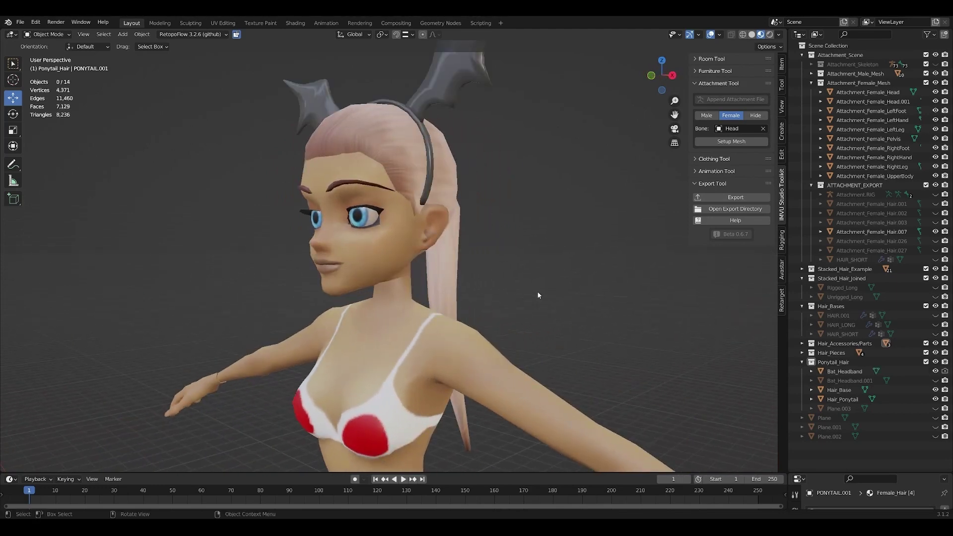
middle_click_drag(538, 297, 118, 294)
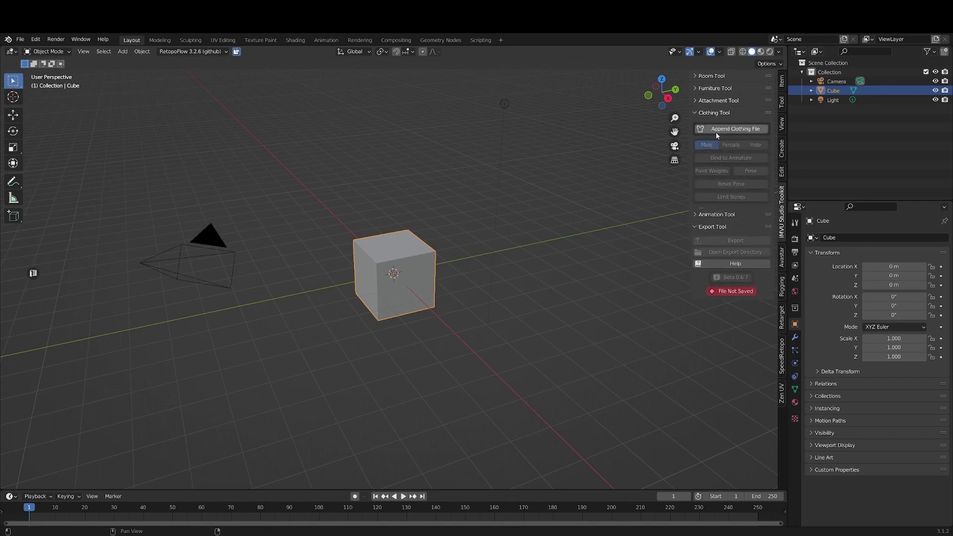
- Append the Clothing Tool's avatar file to the scene and display the female avatar
left_click(719, 130)
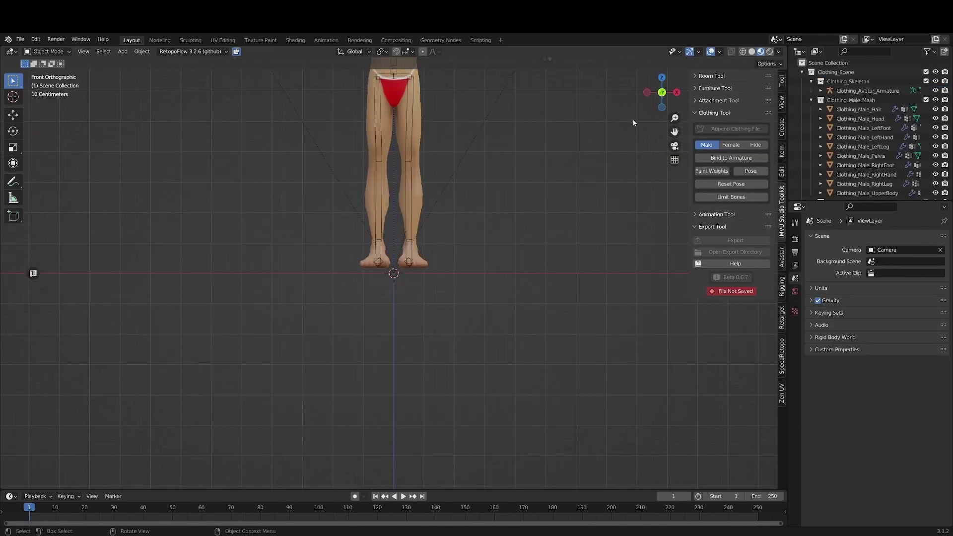
middle_click_drag(499, 187, 494, 312, "shift")
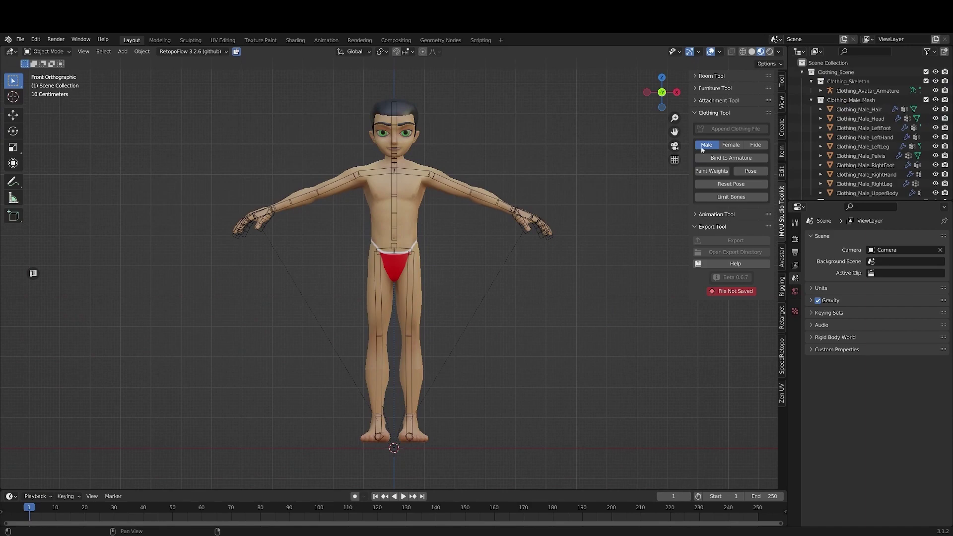
left_click(729, 145)
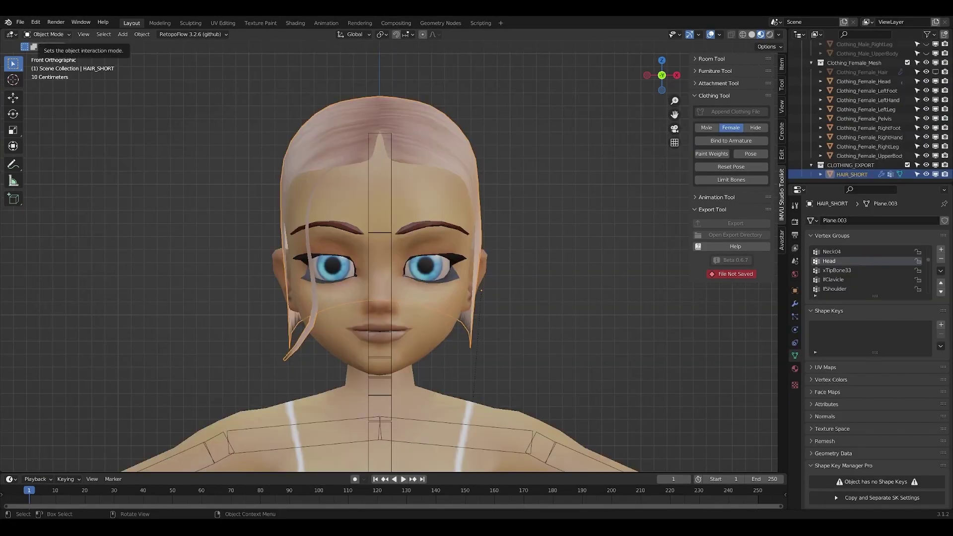
- Check the Head vertex group weights of HAIR_SHORT in Weight Paint mode from front and back, and return to Object Mode
left_click(47, 34)
left_click(42, 85)
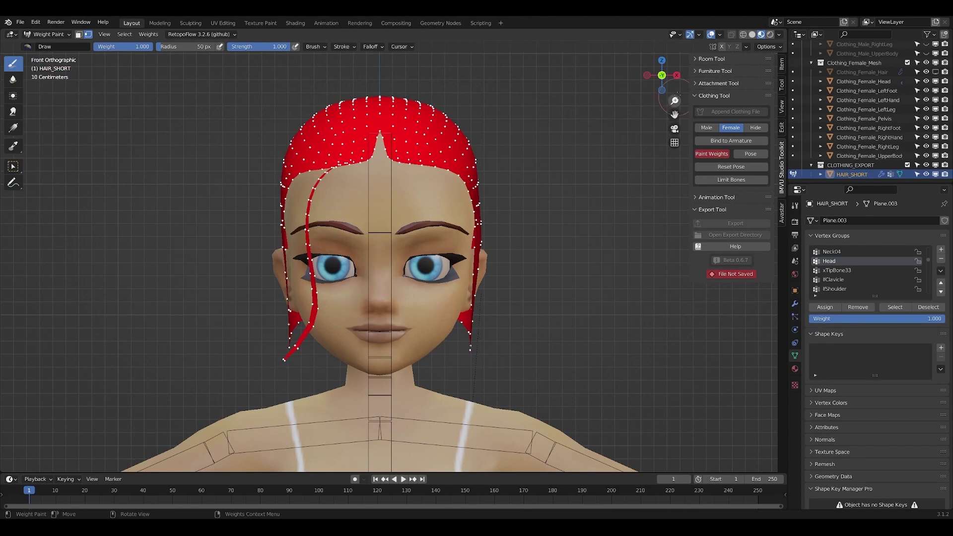
left_click(663, 75)
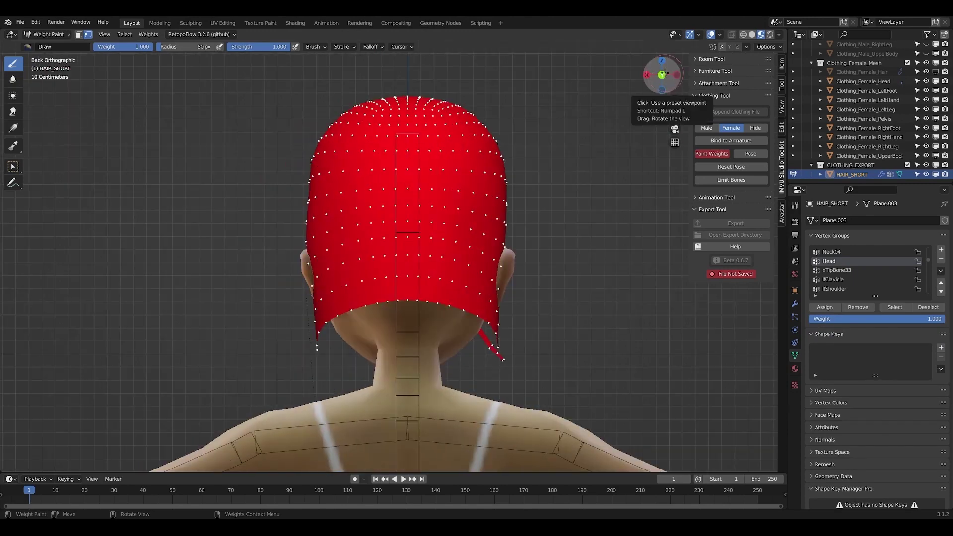
left_click(663, 75)
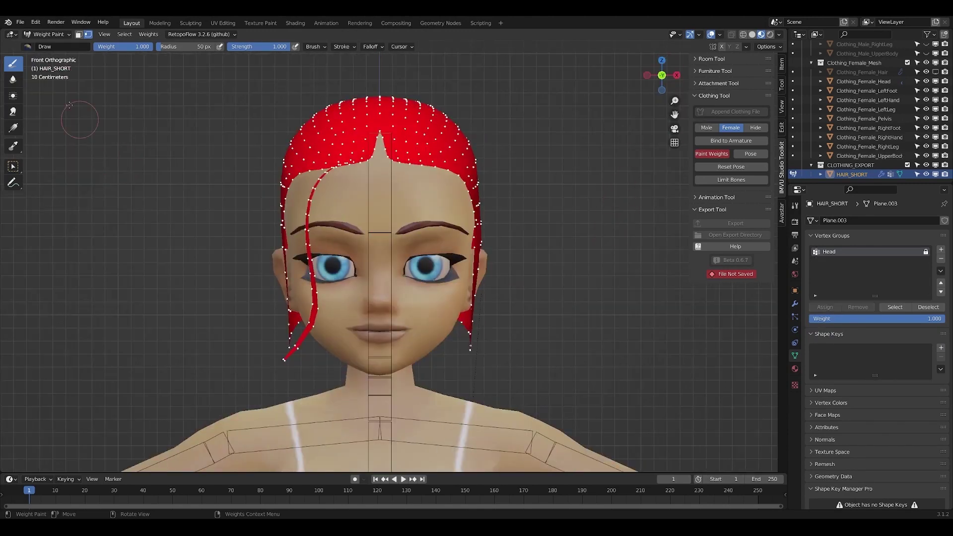
left_click(47, 34)
left_click(49, 46)
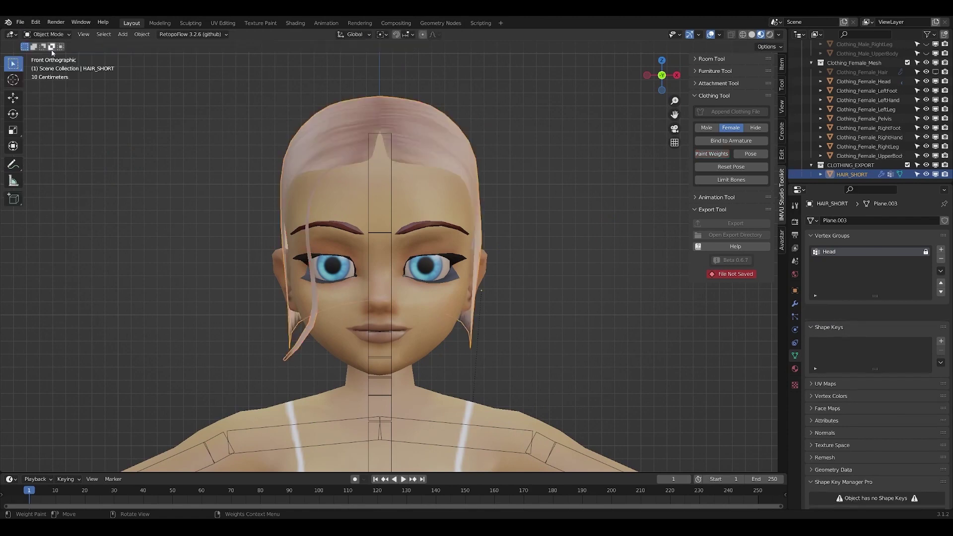
- Test the short hair by rotating the avatar armature's Head bone 48° in Pose Mode, and undo the rotation
left_click(368, 240)
left_click(388, 234)
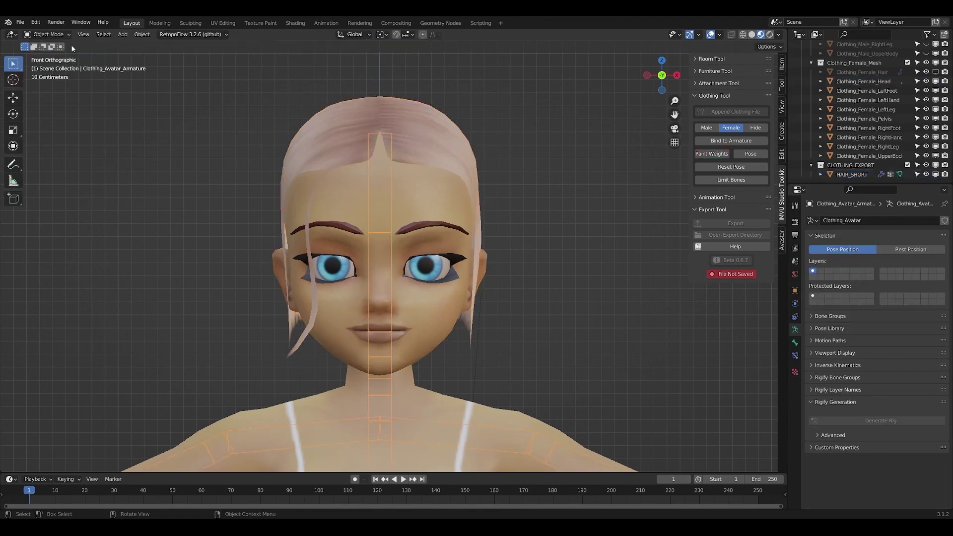
left_click(47, 35)
left_click(47, 64)
key("r")
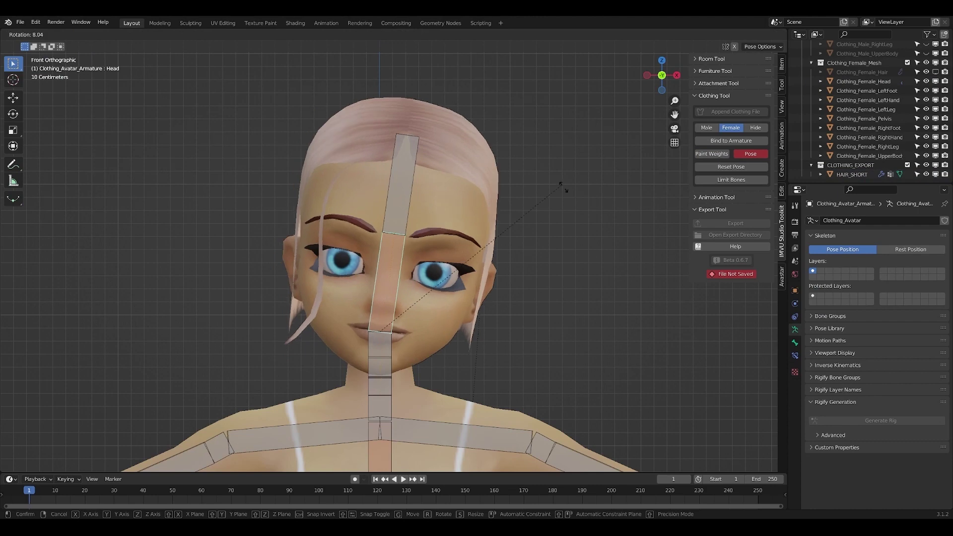
left_click(615, 280)
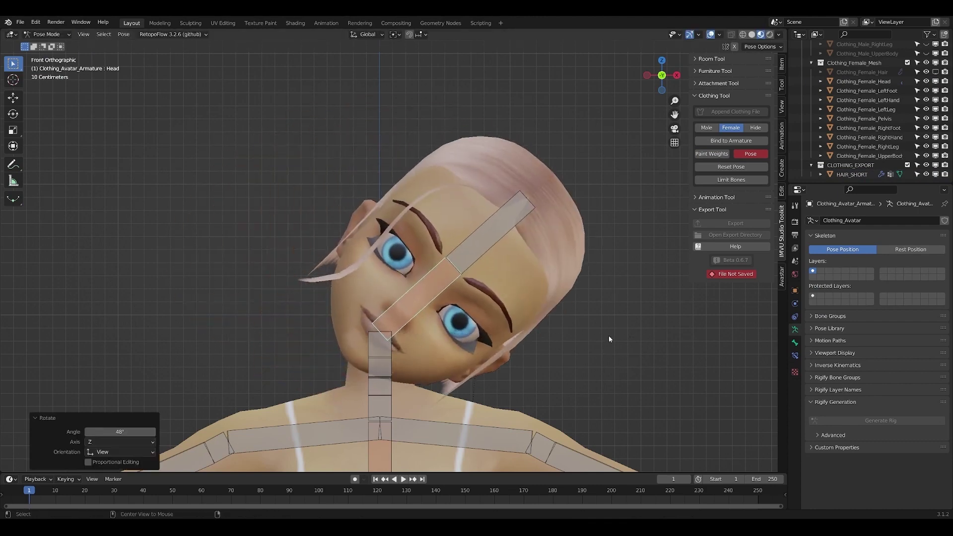
key("ctrl+z")
- Try rotating the Head bone in the right side view, cancel the rotation and leave Pose Mode
left_click(676, 74)
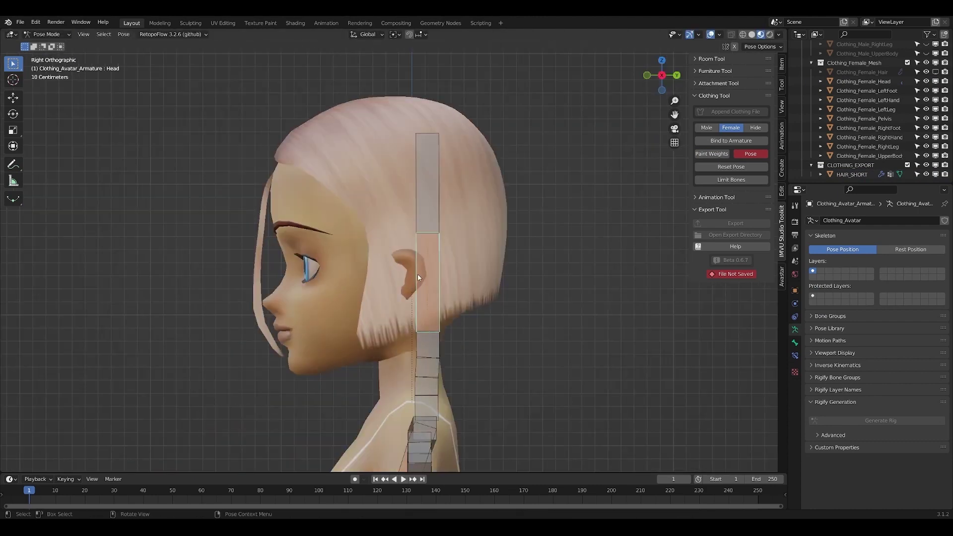
key("r")
key("Escape")
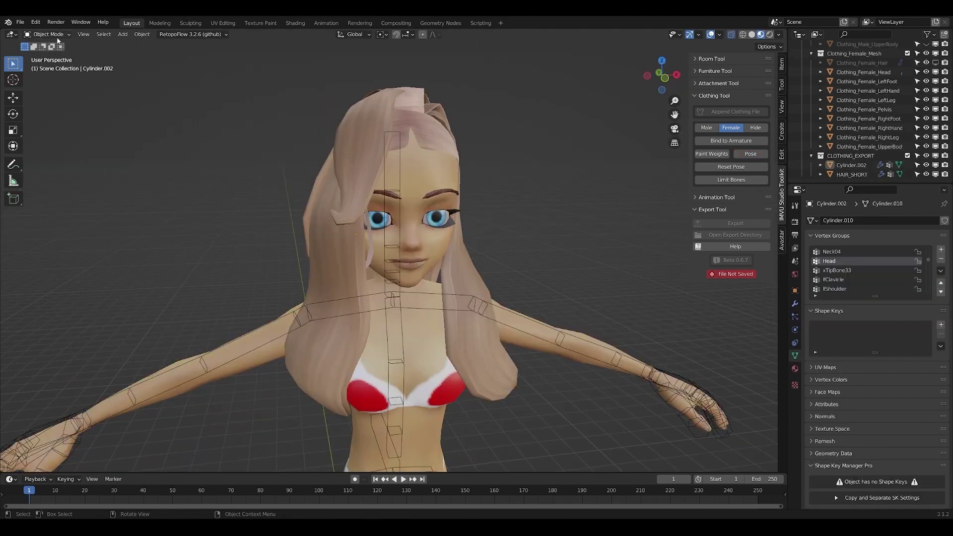
left_click(58, 38)
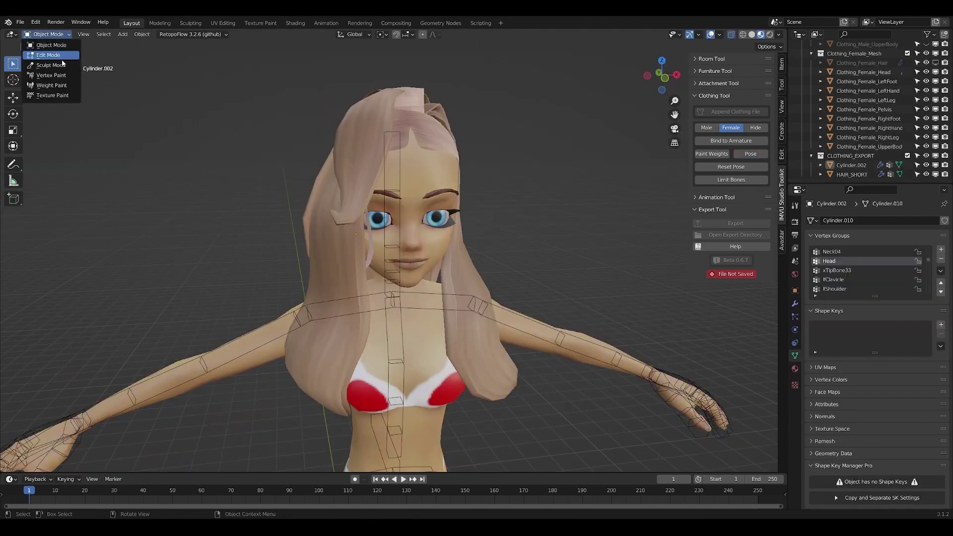
- Inspect the Head weight gradient of the long hair Cylinder.002 in Weight Paint mode, and return to Object Mode
left_click(375, 140)
left_click(48, 34)
left_click(51, 85)
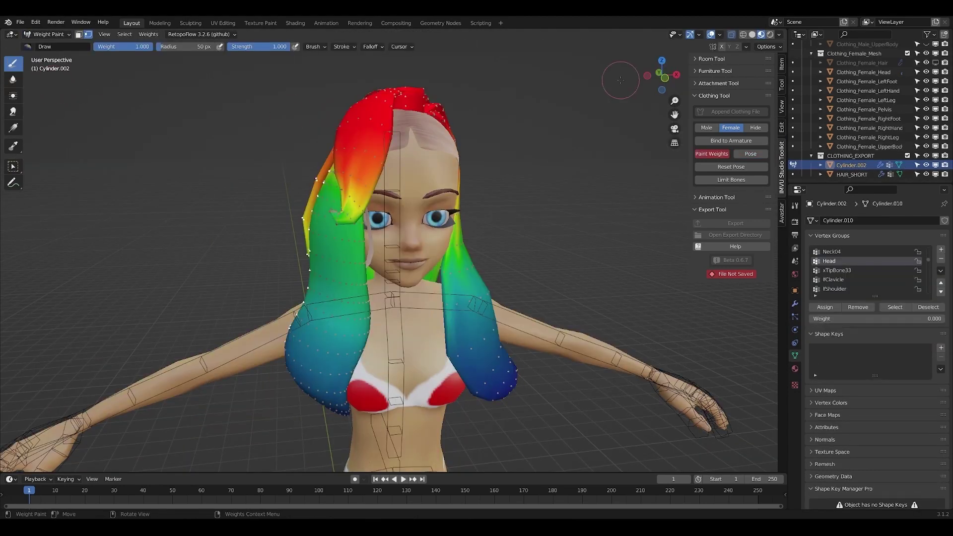
left_click(664, 78)
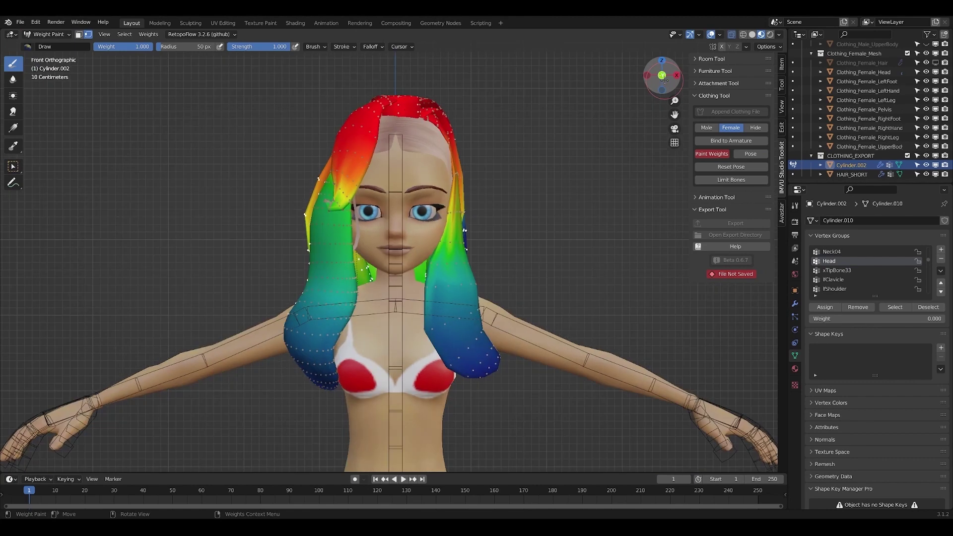
left_click(54, 36)
left_click(50, 46)
- Test the long hair by rotating the armature's Head bone to both sides in Pose Mode, and clear its rotation
left_click(46, 398)
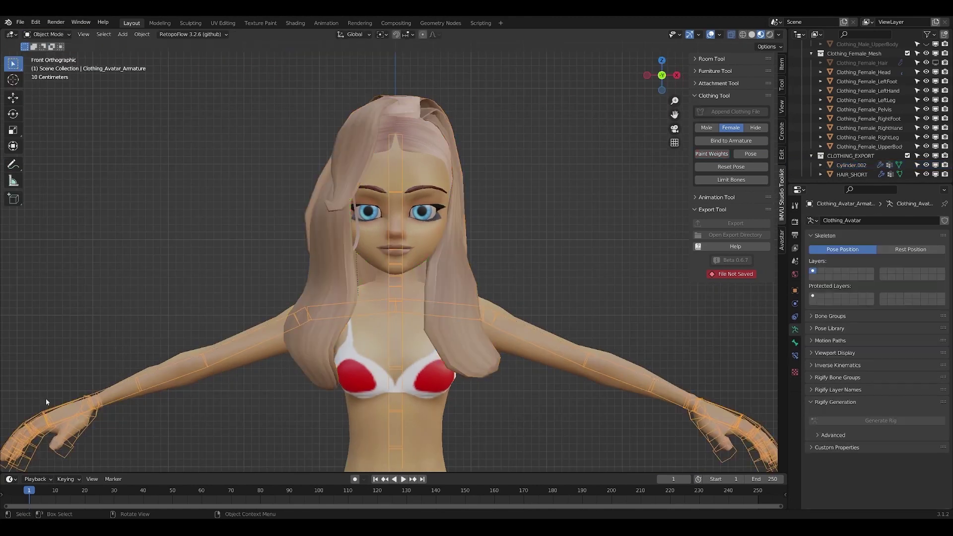
left_click(40, 34)
left_click(47, 68)
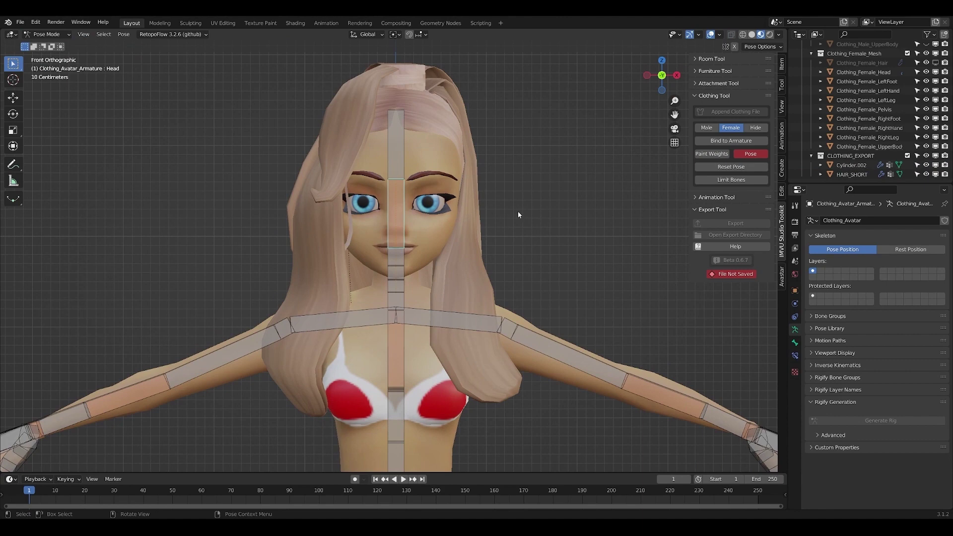
key("r")
left_click(520, 151)
middle_click_drag(520, 151, 514, 193, "shift")
key("r")
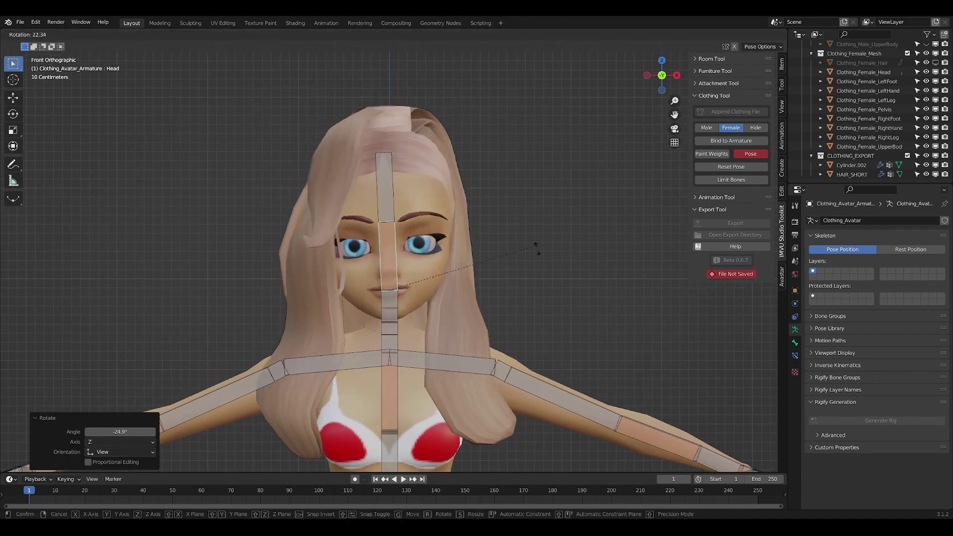
left_click(608, 196)
key("alt+r")
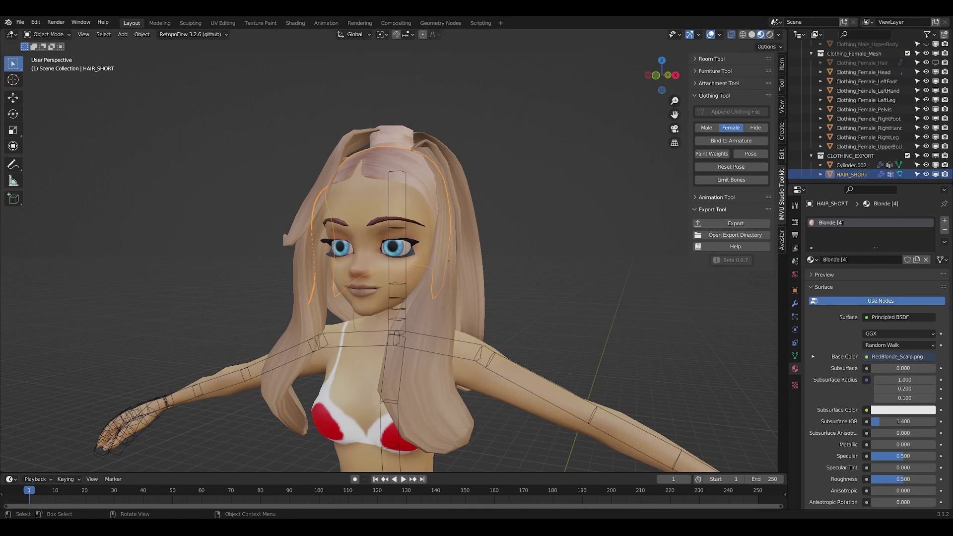
- View the HAIR_SHORT mesh in Edit Mode, return to Object Mode and hide the object
key("Tab")
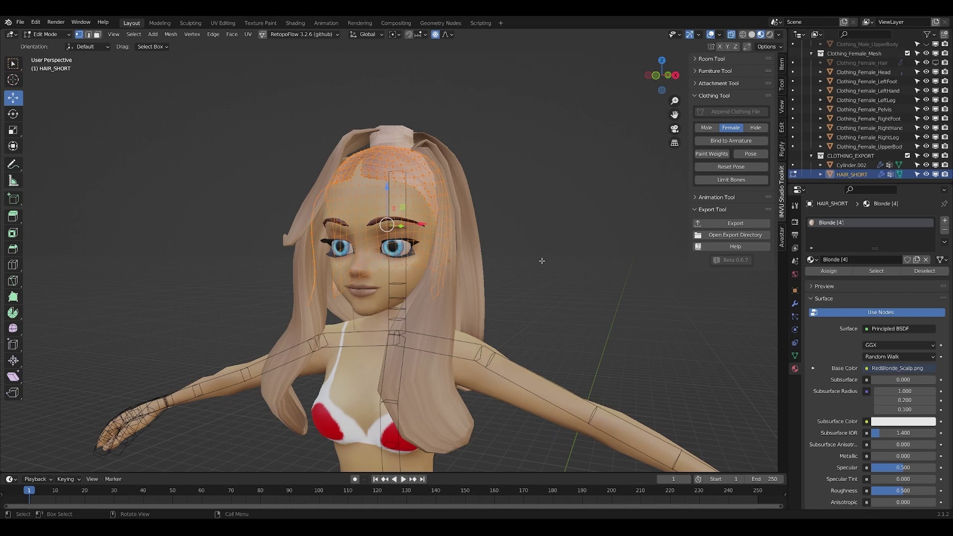
key("Tab")
key("h")
- In Edit Mode on Cylinder.002, select the faces assigned to the Long [11] material and inspect them from front and back
left_click(474, 221)
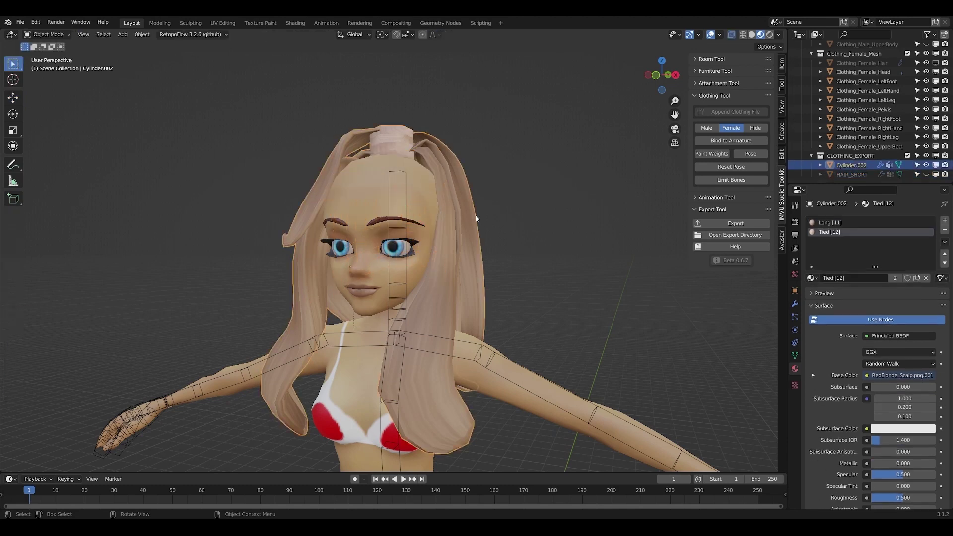
key("Tab")
key("alt+a")
left_click(830, 223)
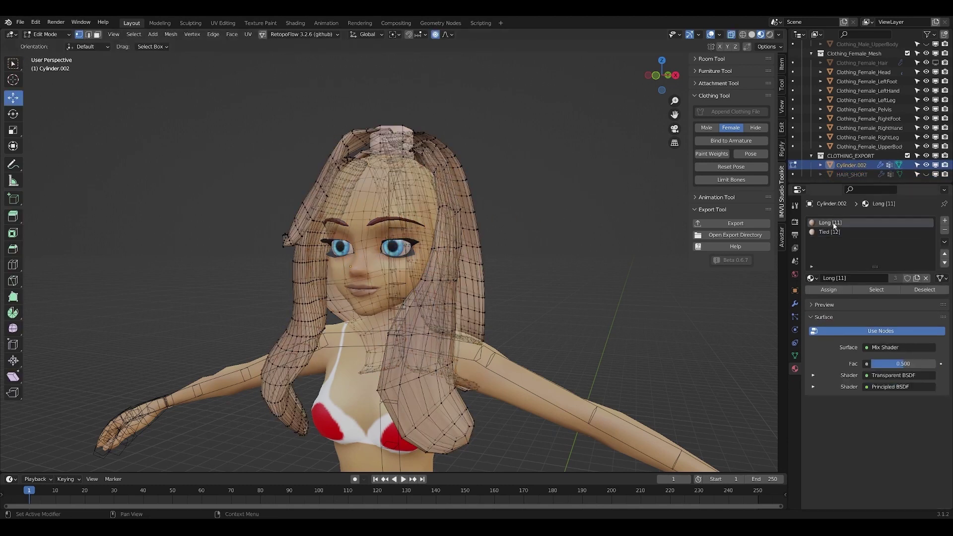
left_click(873, 290)
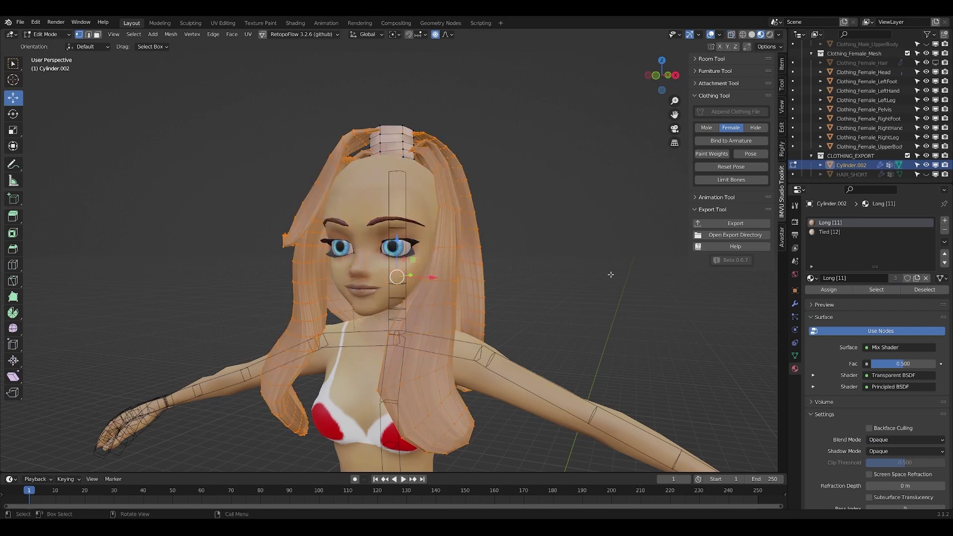
left_click(661, 76)
left_click(661, 76)
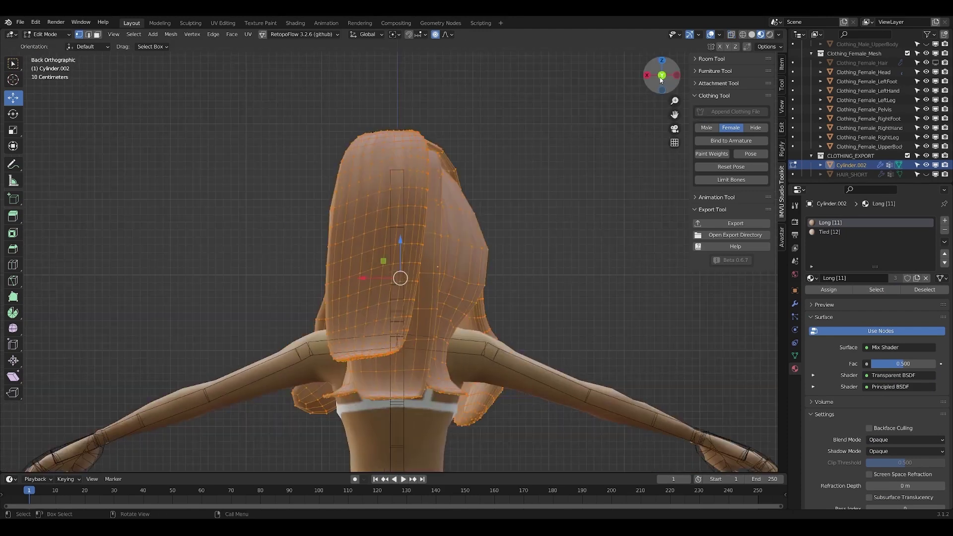
left_click(662, 75)
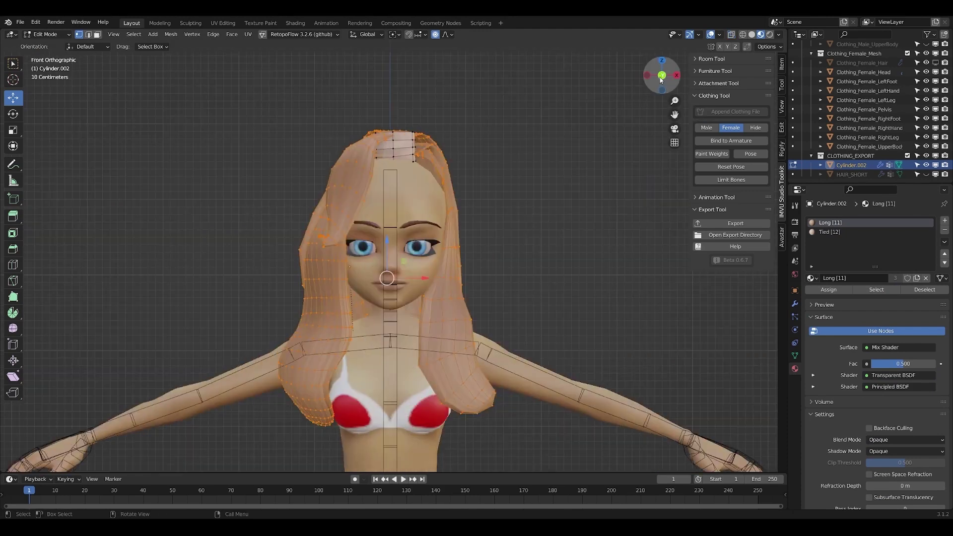
- Deselect the Long [11] faces and select the faces assigned to the Tied [12] material to inspect them
left_click(925, 290)
left_click(828, 231)
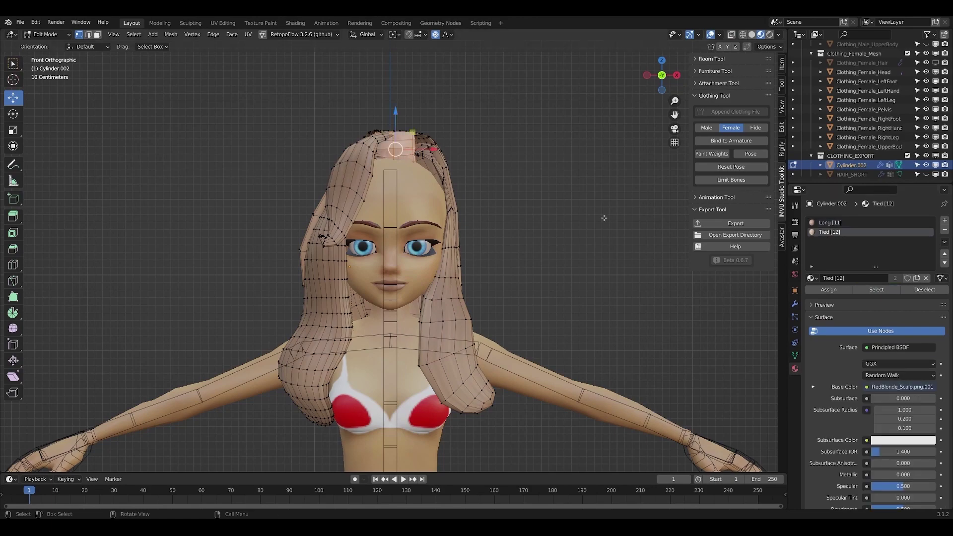
middle_click_drag(599, 189, 516, 209)
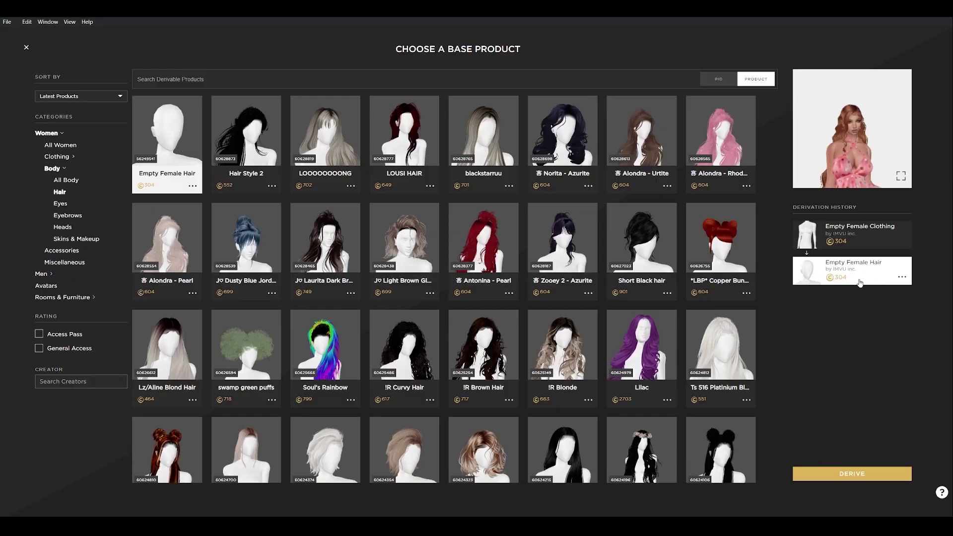
- Switch to IMVU Studio, choose Empty Female Hair as the base product, and import the FBX up to Ponytail.MESH's mesh ID options
left_click(249, 134)
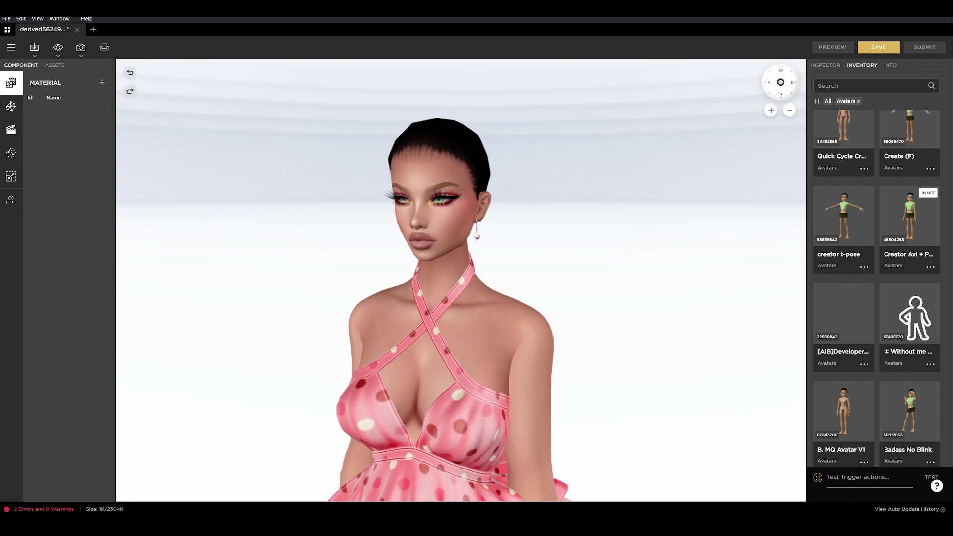
left_click(34, 47)
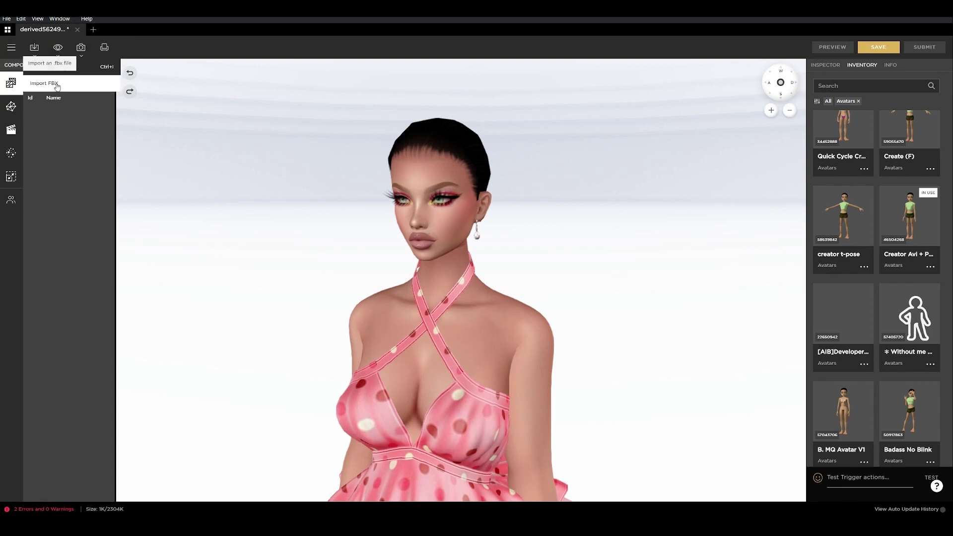
left_click(50, 61)
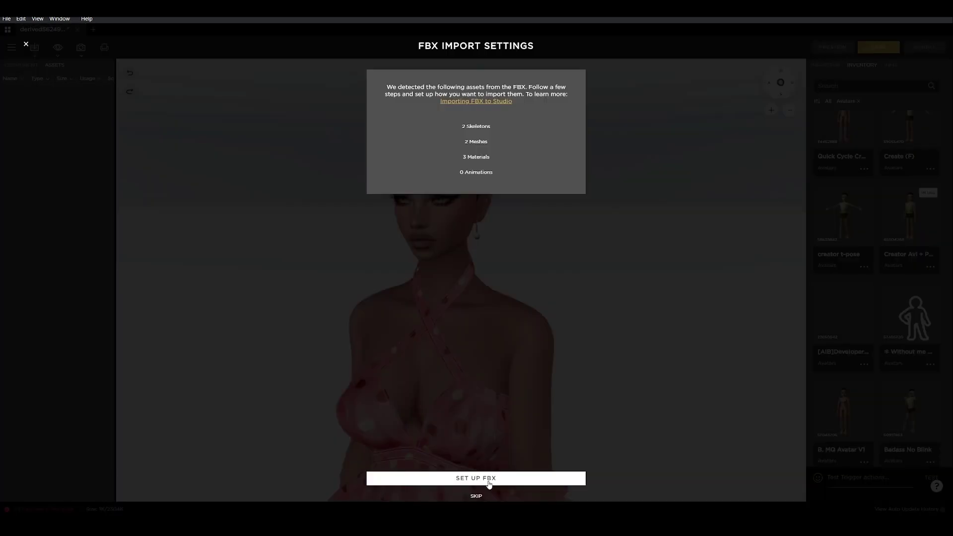
left_click(490, 479)
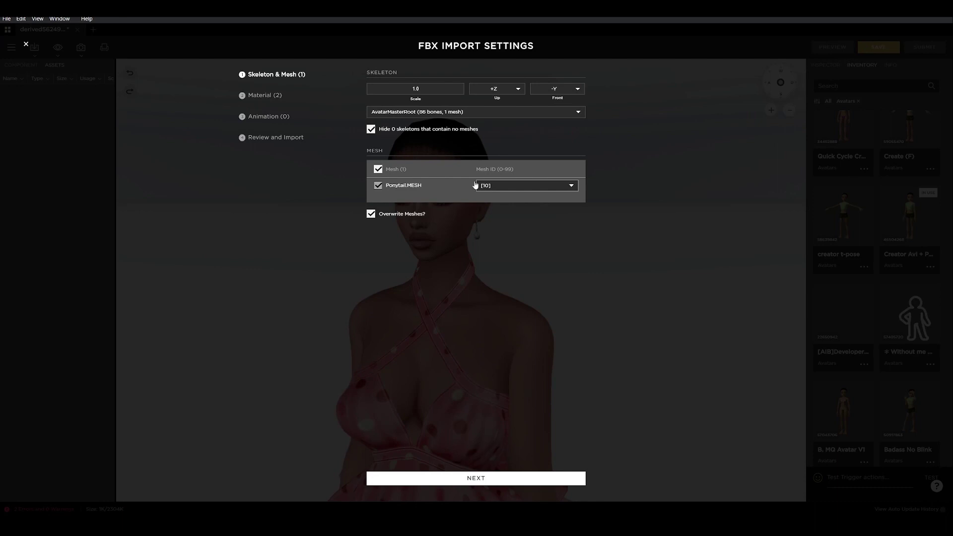
left_click(496, 185)
scroll(497, 184, "up", 3)
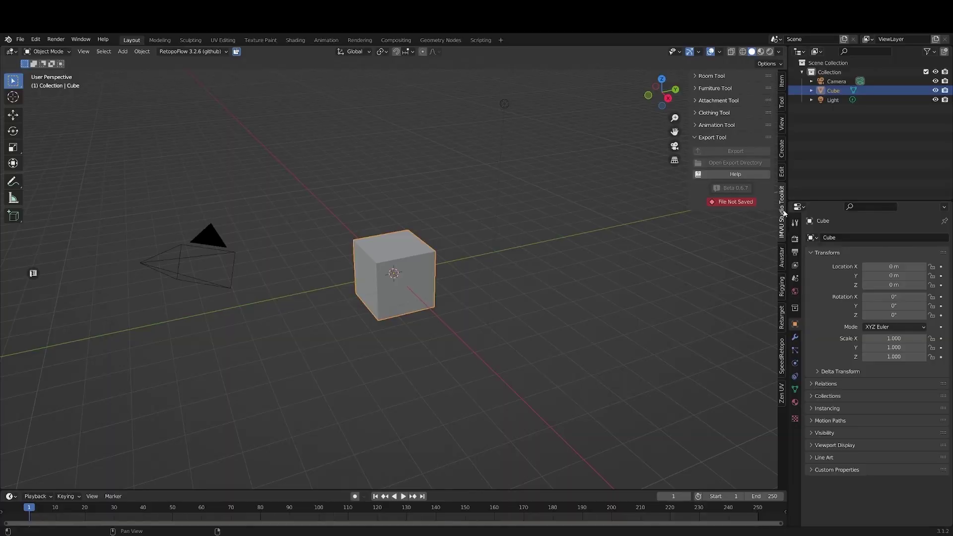
- Switch to Blender and append the IMVU Studio Toolkit's attachment file to the scene
left_click(698, 100)
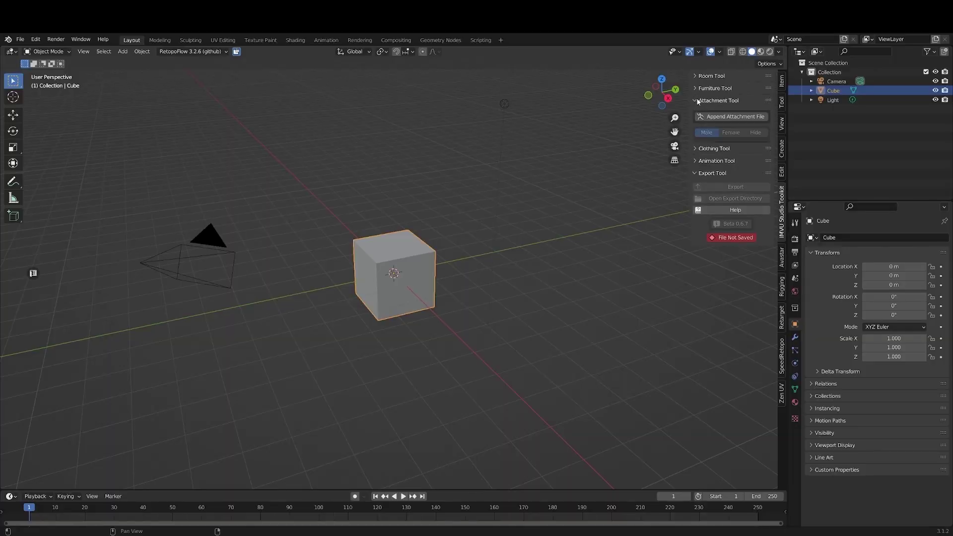
left_click(717, 117)
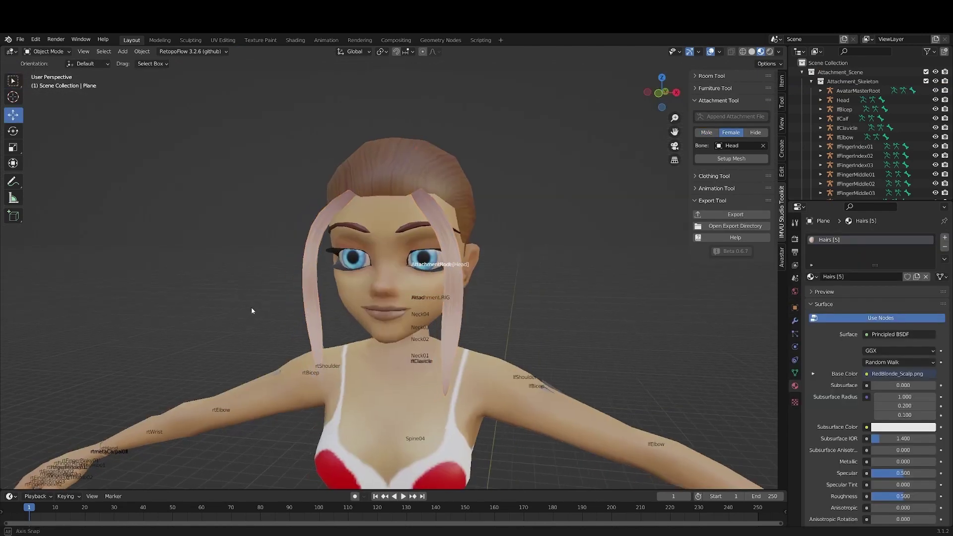
- Try moving the two front hair strands up above the avatar's head, undo the move and view the head up close
middle_click_drag(251, 311, 335, 275)
left_click(335, 276)
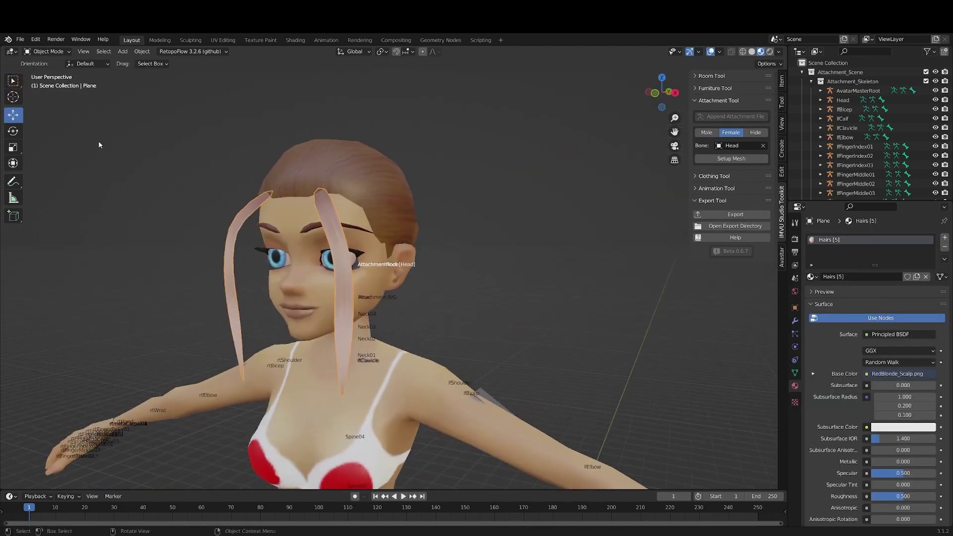
scroll(360, 319, "down", 5)
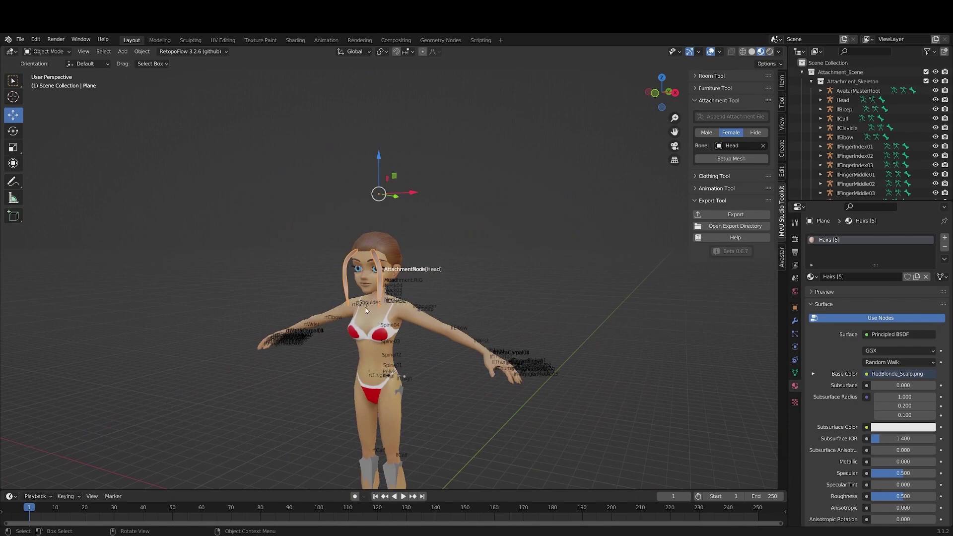
left_click_drag(381, 169, 381, 125)
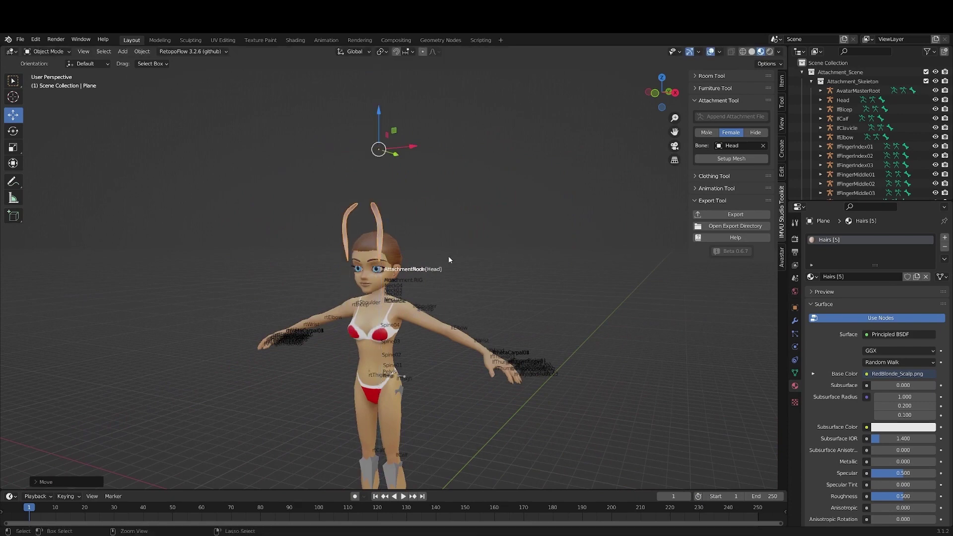
key("ctrl+z")
scroll(451, 262, "up", 6)
scroll(452, 264, "up", 2)
left_click(453, 264)
mouse_move(453, 264)
middle_mouse_down()
mouse_move(484, 267)
mouse_move(461, 268)
middle_mouse_up()
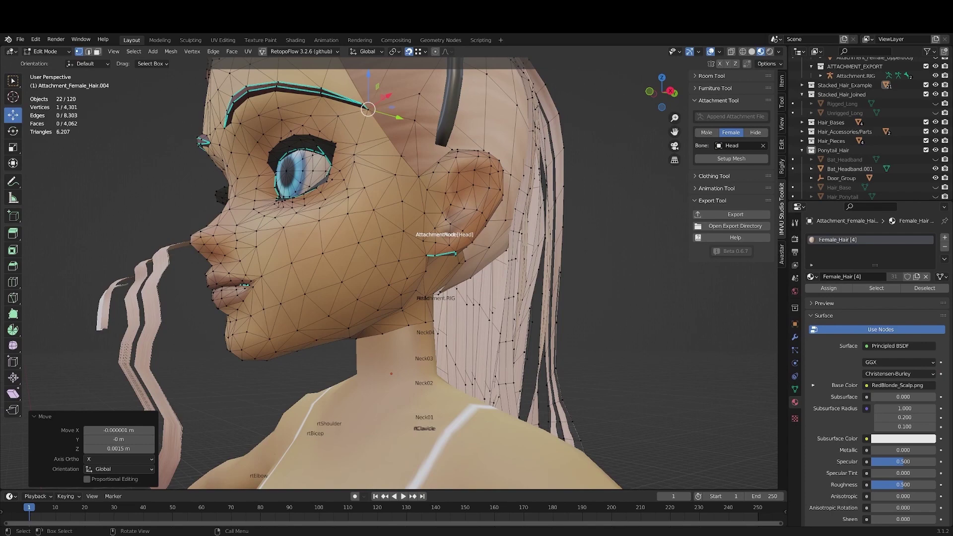
- Snap the hair vertices at the hairline point in front of the ear onto the matching head vertices
scroll(397, 285, "up", 4)
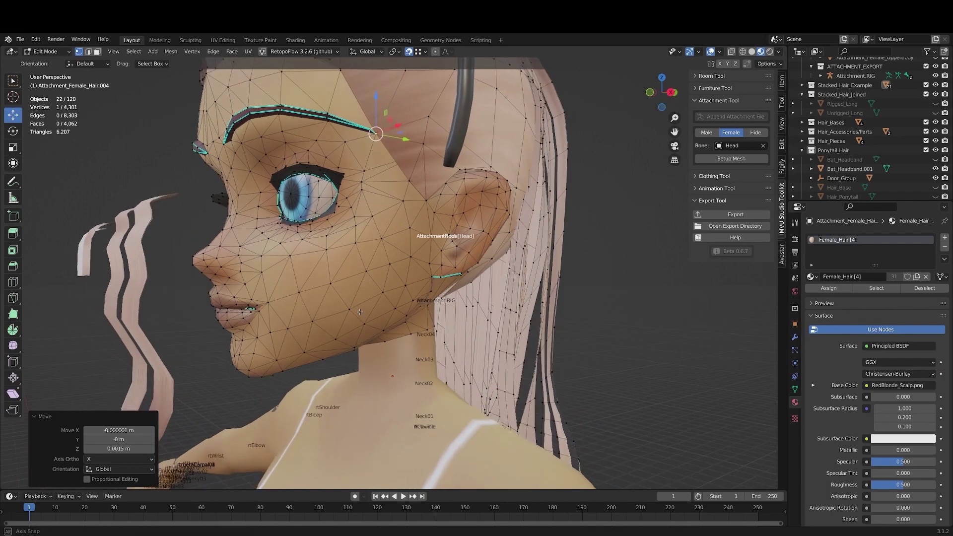
scroll(397, 285, "up", 5)
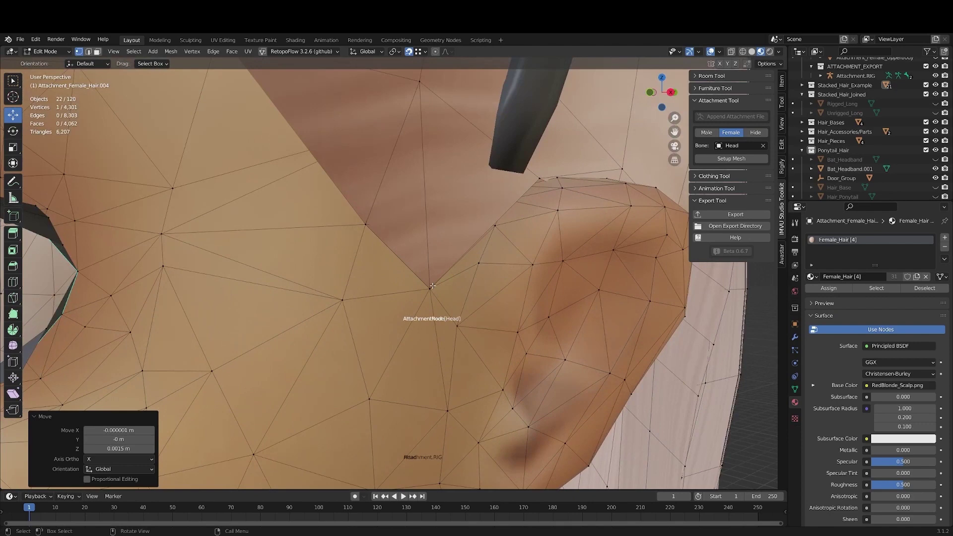
key("g")
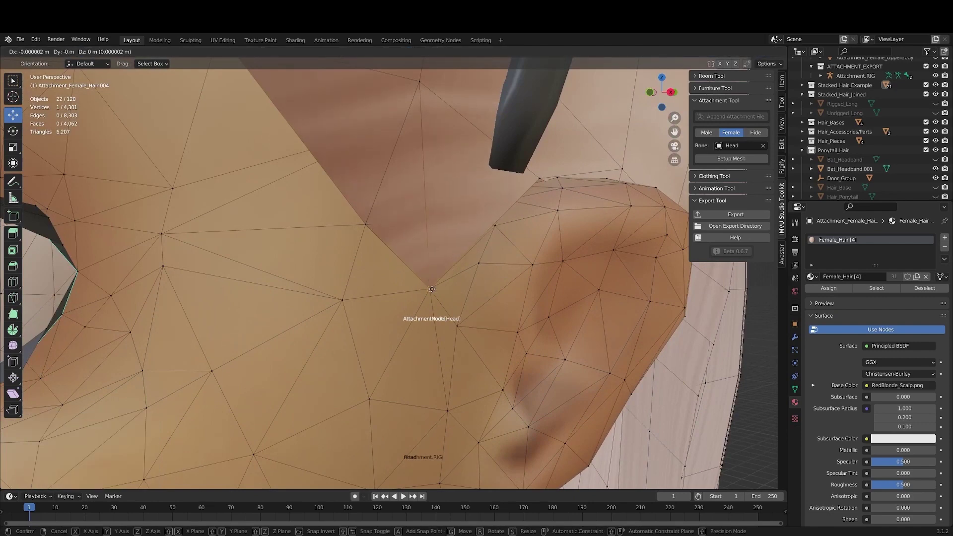
left_click(432, 289)
left_click(366, 224)
key("g")
left_click(366, 224)
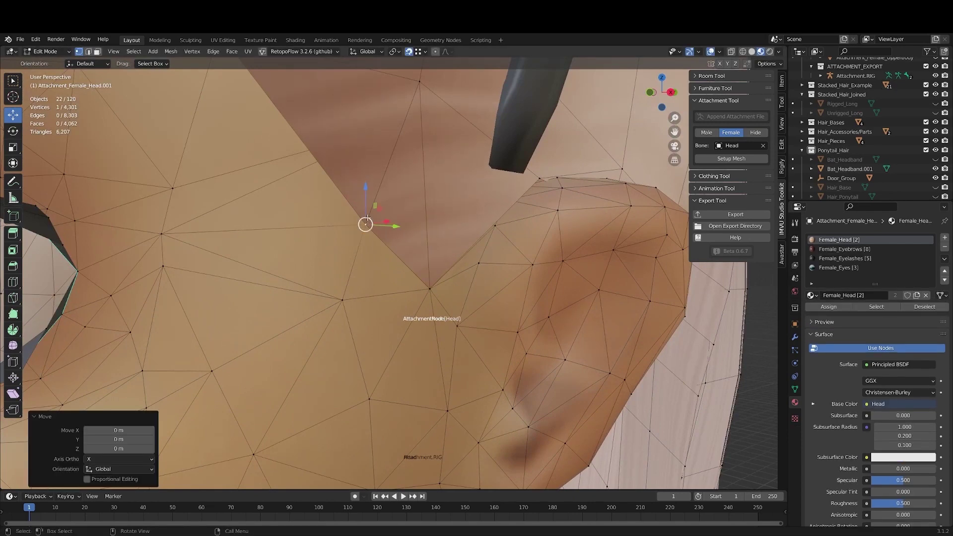
- Try pulling the hairline vertex in front of the ear away from the head mesh, and undo the move
key("g")
left_click(371, 218)
left_click(371, 218)
key("g")
left_click(382, 215)
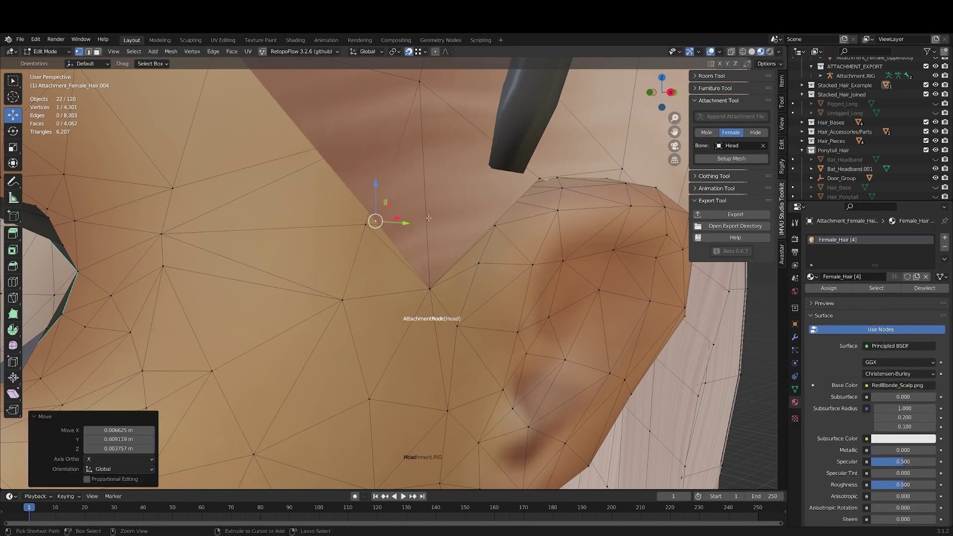
key("ctrl+z")
- Try moving the hairline vertex at the outer end of the eyebrow, undo it and check the hairline seam
middle_click_drag(352, 130, 426, 253, "shift")
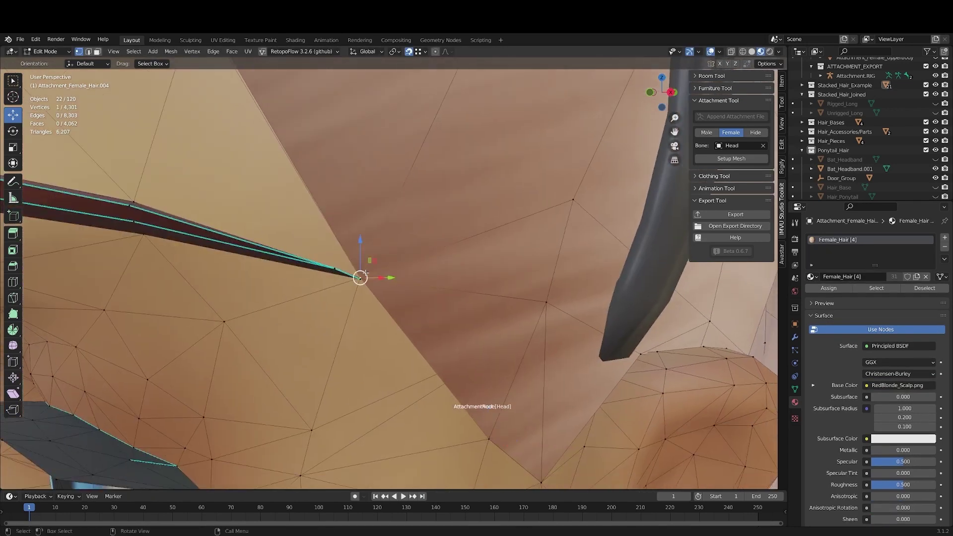
left_click_drag(365, 272, 401, 247)
key("ctrl+z")
scroll(467, 255, "down", 2)
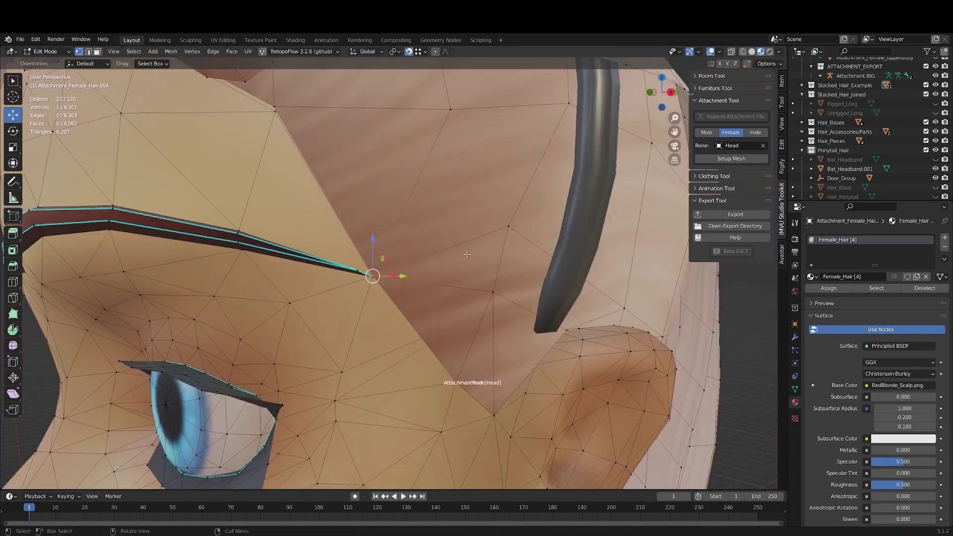
middle_click_drag(467, 255, 467, 242)
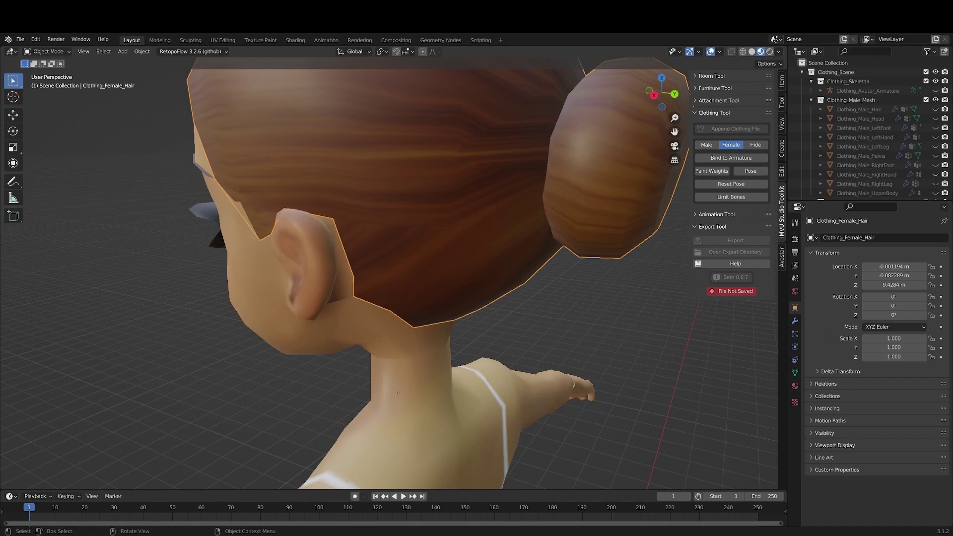
- Examine the Clothing_Female_Hair and Clothing_Female_Head meshes in Edit Mode around the seam behind the ear
key("Tab")
key("Tab")
left_click(371, 332)
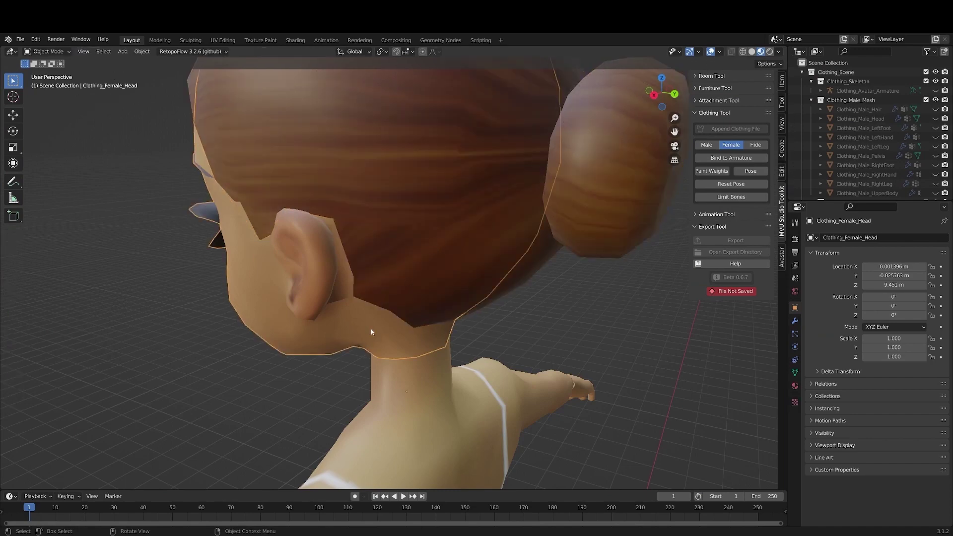
key("Tab")
key("Tab")
key("Tab")
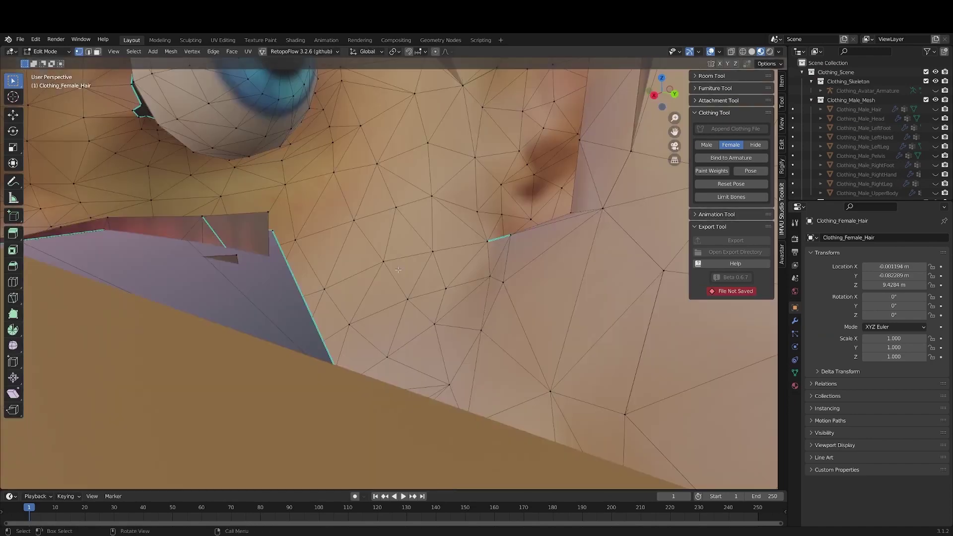
- Try dragging a lower-edge vertex of Clothing_Female_Hair down behind the ear towards the jaw, and look around the seam
scroll(398, 269, "down", 5)
key("g")
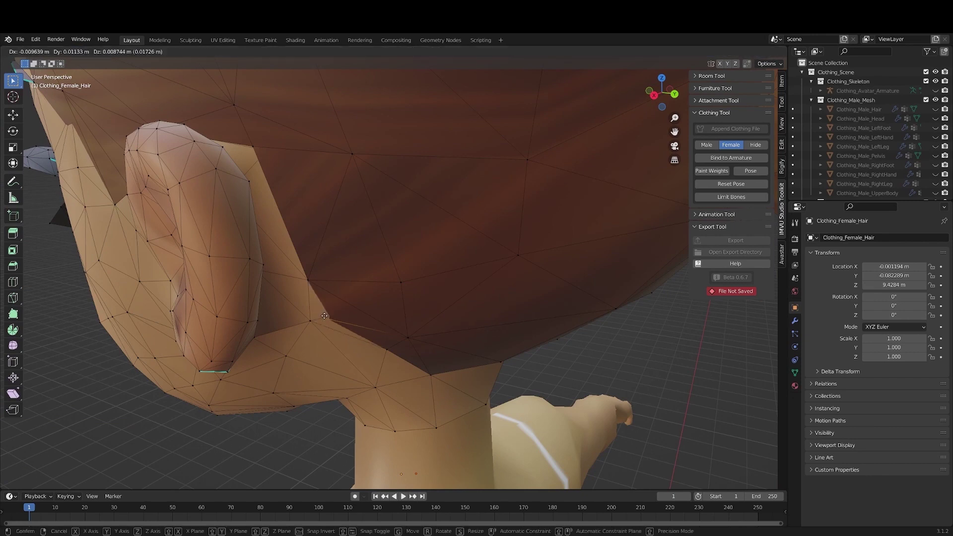
left_click(312, 412)
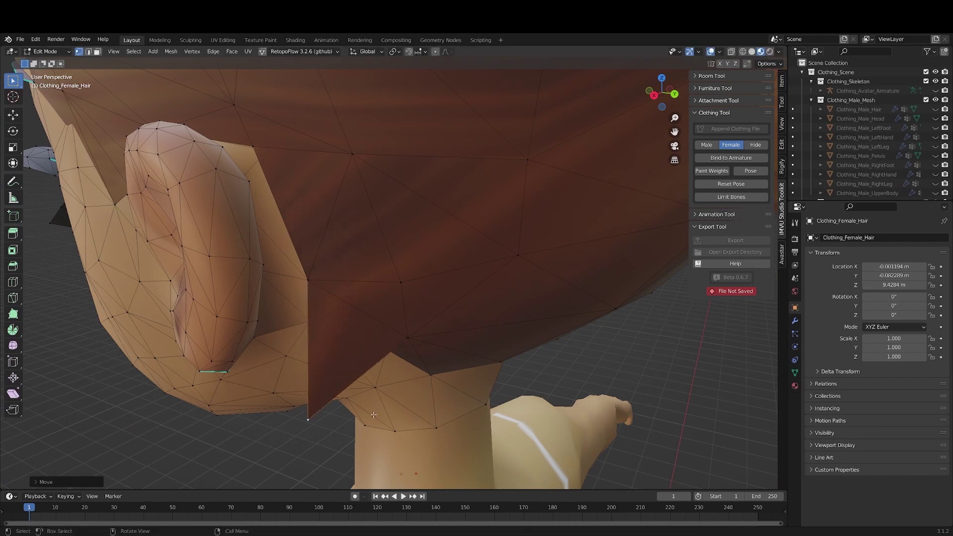
middle_click_drag(376, 416, 380, 348)
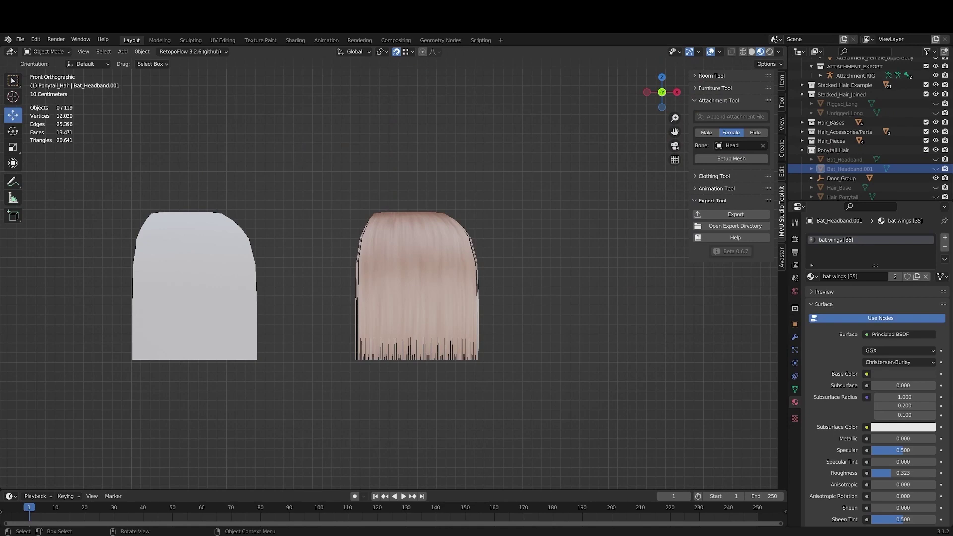
middle_click_drag(274, 212, 320, 225, "shift")
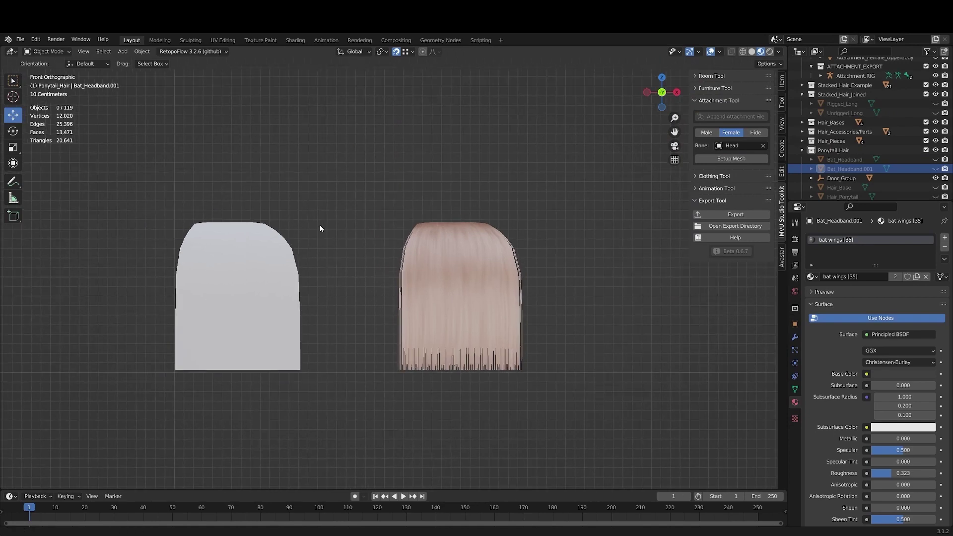
- Check the mesh statistics of the Short.002 and Short.001 hair pieces in Edit Mode
scroll(315, 238, "up", 2)
middle_click_drag(308, 257, 356, 233, "shift")
left_click(277, 279)
key("Tab")
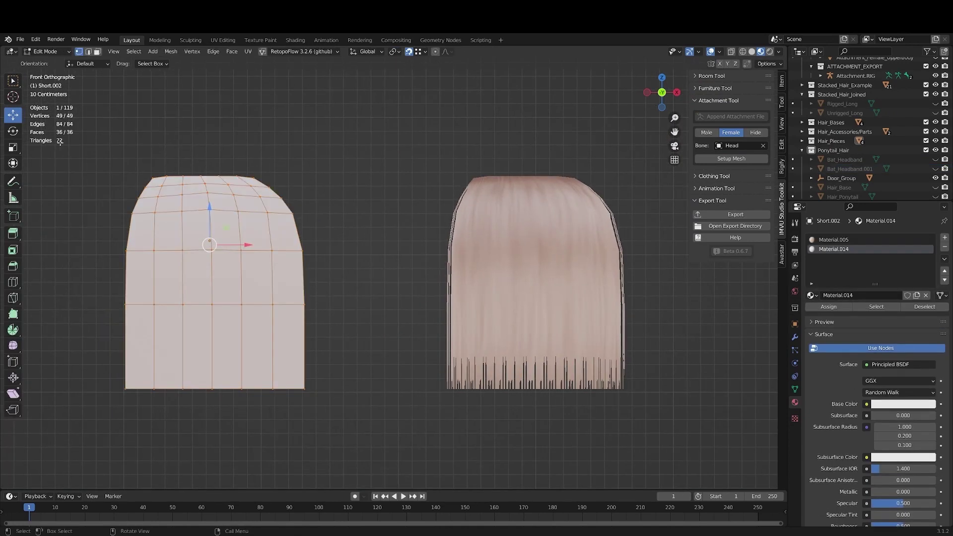
left_click(495, 223)
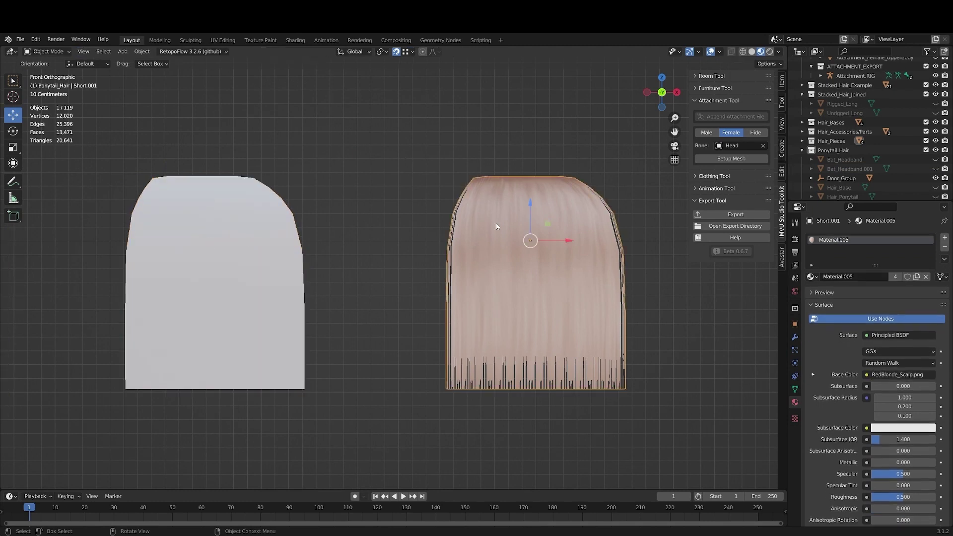
key("Tab")
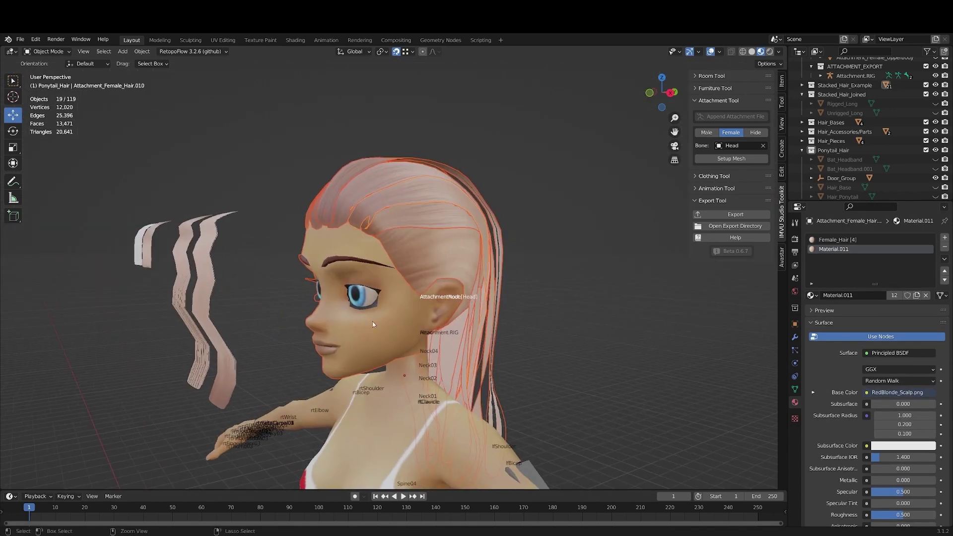
- Check the stacked Attachment_Female_Hair strands' combined mesh statistics in Edit Mode, return to Object Mode and deselect everything
key("Tab")
middle_click_drag(424, 327, 130, 198)
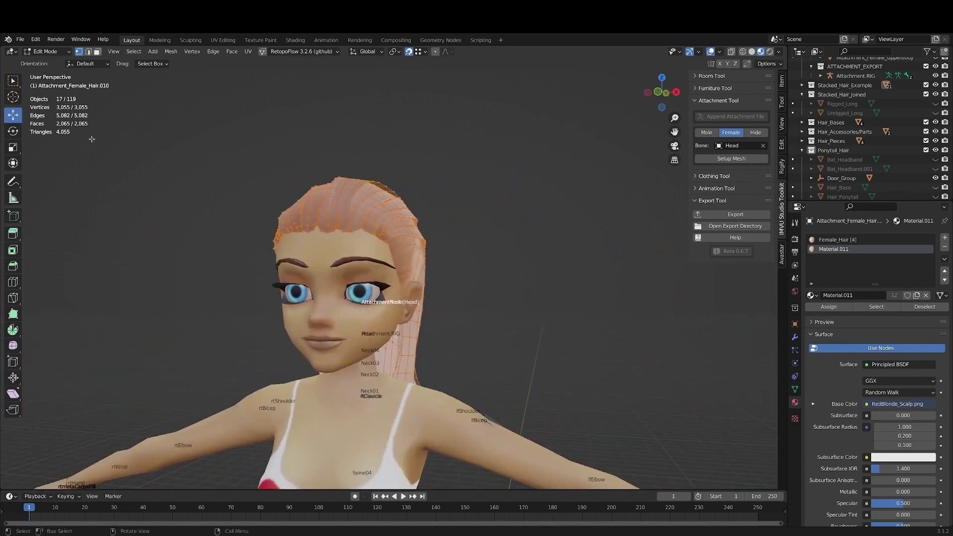
key("Tab")
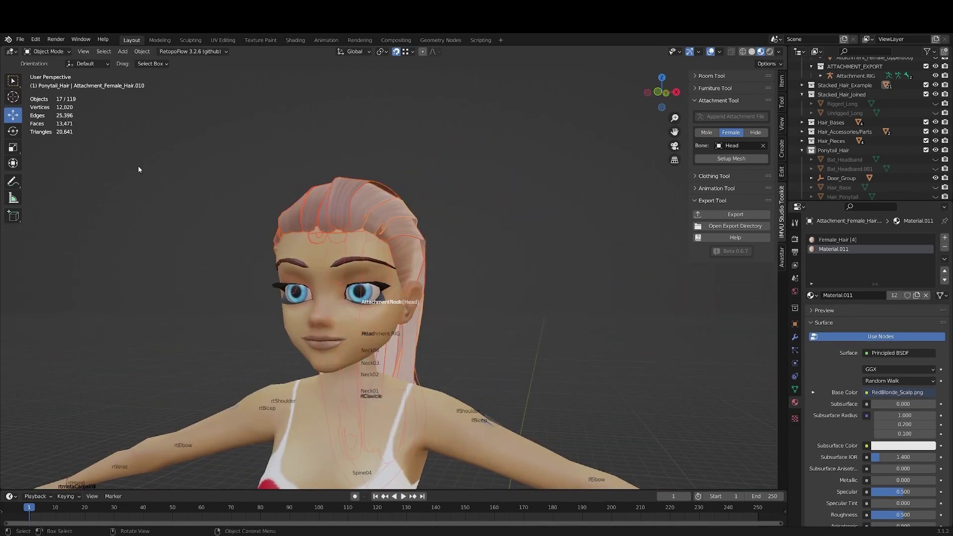
key("alt+a")
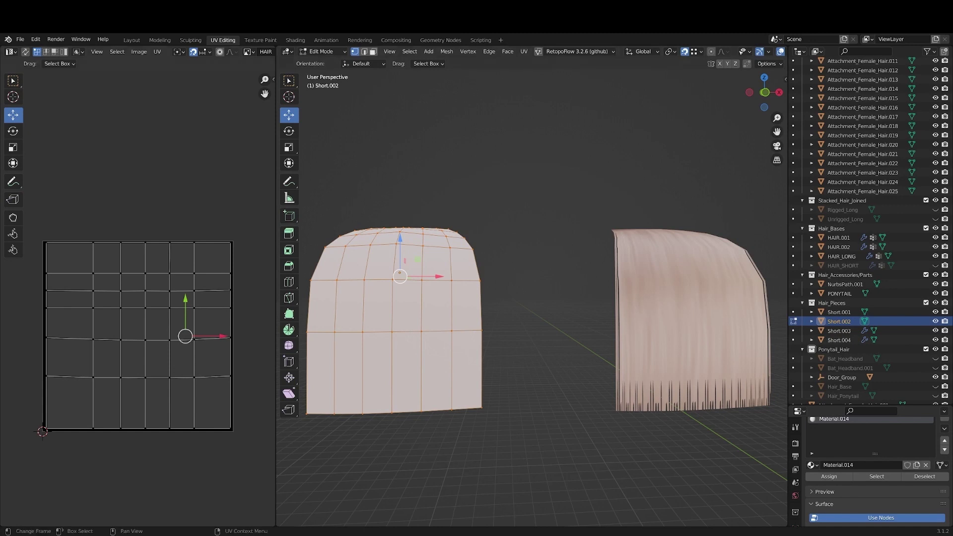
- Examine the complete UV layout of Short.002 alongside its mesh, and return to Object Mode
key("a")
left_click(255, 362)
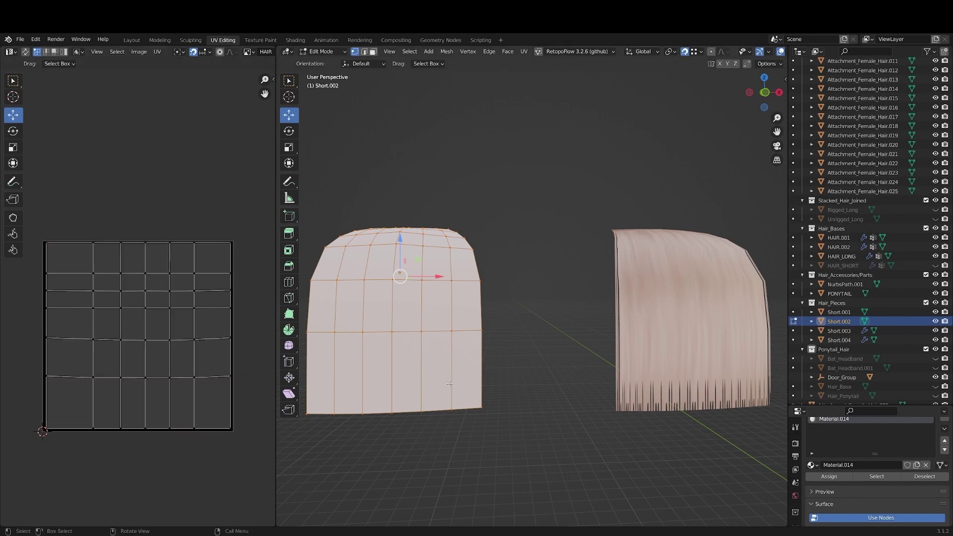
middle_click_drag(489, 377, 400, 385, "shift")
key("Tab")
- Examine the UV layout of the textured Short.001 hair piece in Edit Mode, and return to Object Mode
left_click(565, 332)
key("Tab")
middle_click_drag(566, 332, 497, 337)
scroll(515, 346, "up", 2)
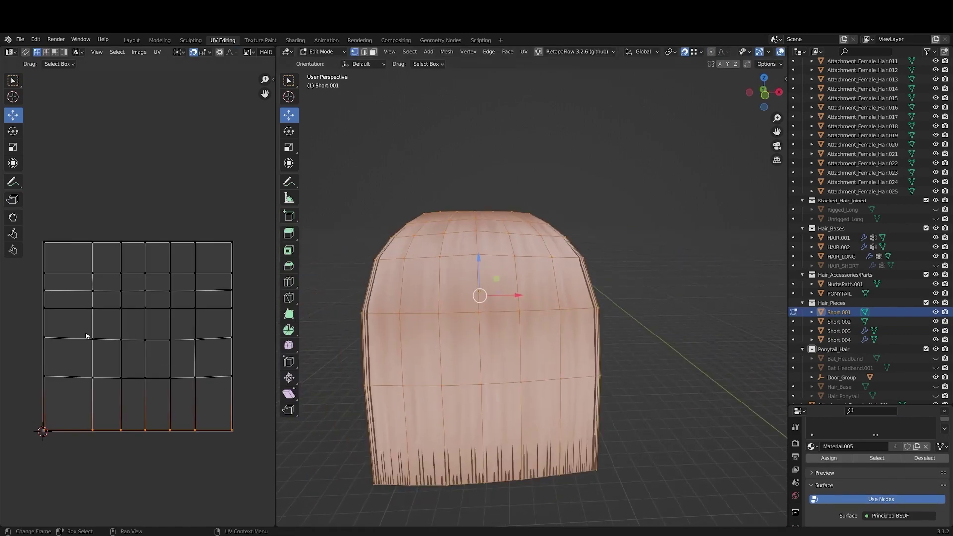
left_click_drag(85, 332, 197, 342)
key("Tab")
middle_click_drag(479, 332, 496, 330)
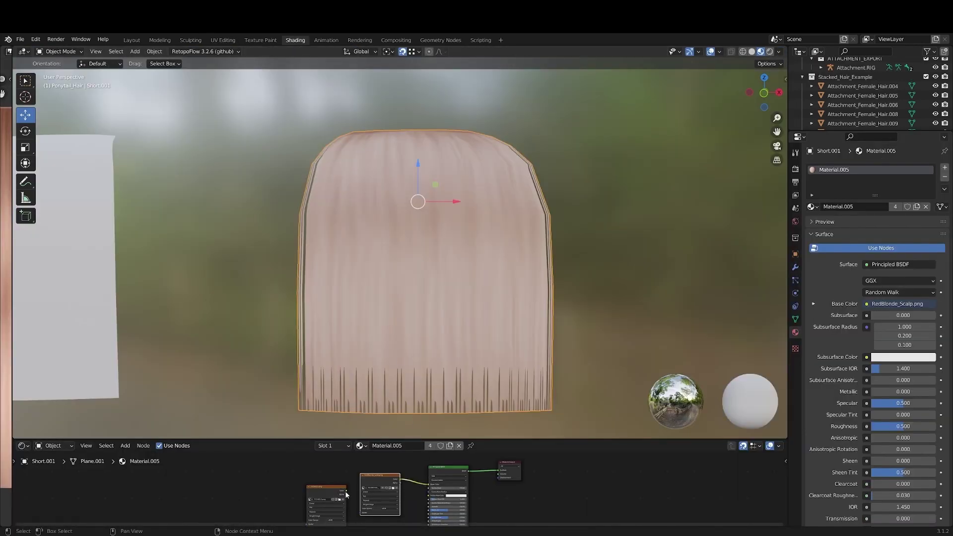
- Connect the 512x512.png image texture to Material.005's Base Color and view the UV grid on Short.001 in the Layout workspace
left_click_drag(347, 492, 429, 485)
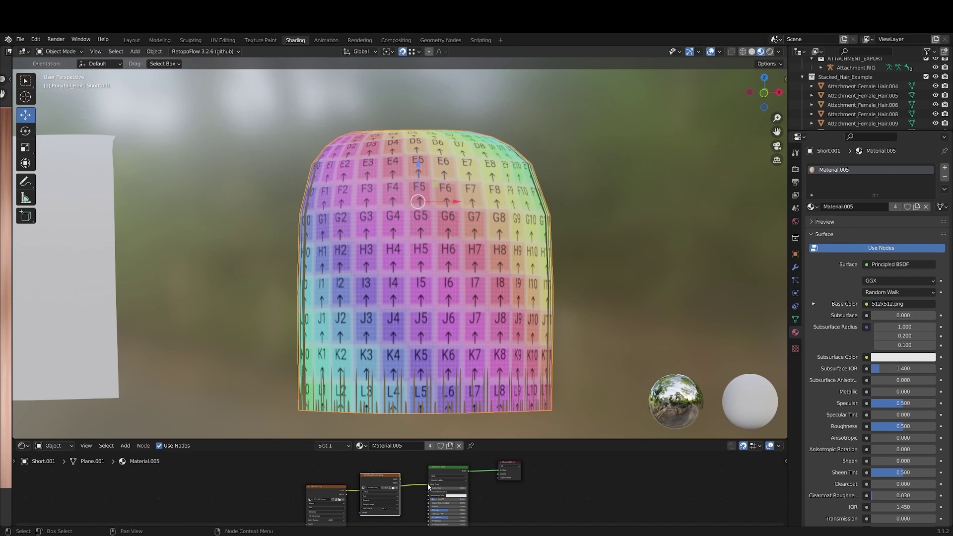
left_click(131, 39)
middle_click_drag(444, 316, 449, 318)
left_click(558, 340)
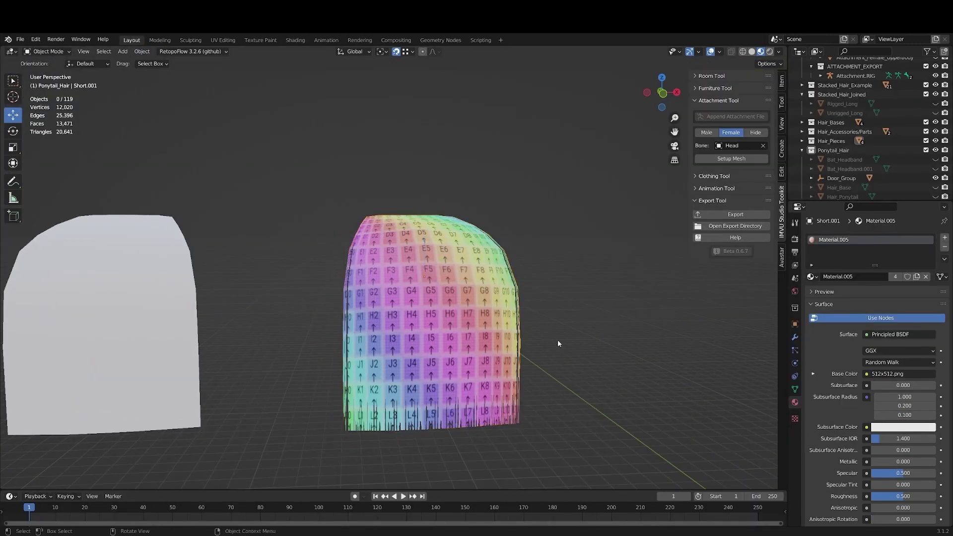
- Inspect the UV grid texture on the Short.001 hair piece up close, and bring up its UV layout alongside the mesh
scroll(558, 341, "up", 4)
mouse_move(557, 340)
middle_mouse_down()
mouse_move(553, 365)
mouse_move(549, 353)
middle_mouse_up()
scroll(547, 343, "down", 3)
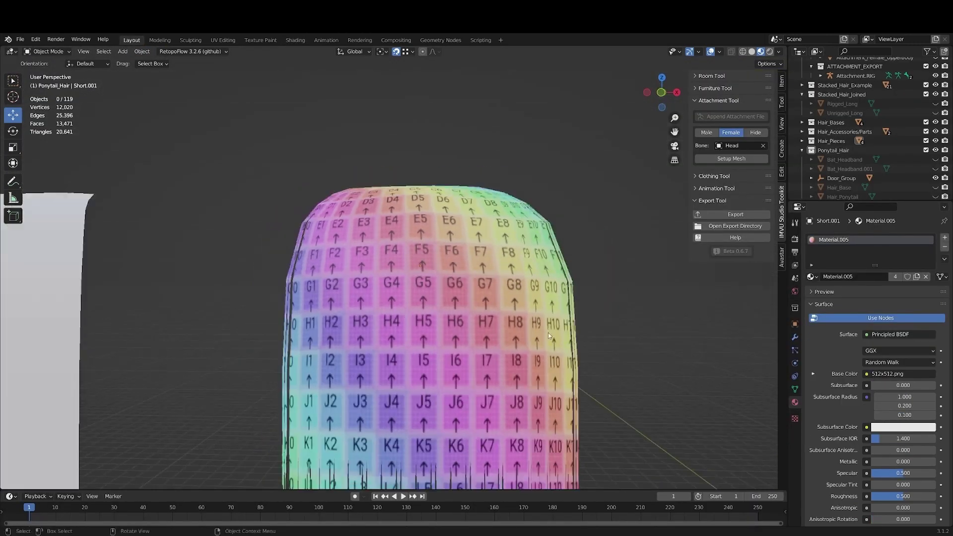
left_click(223, 40)
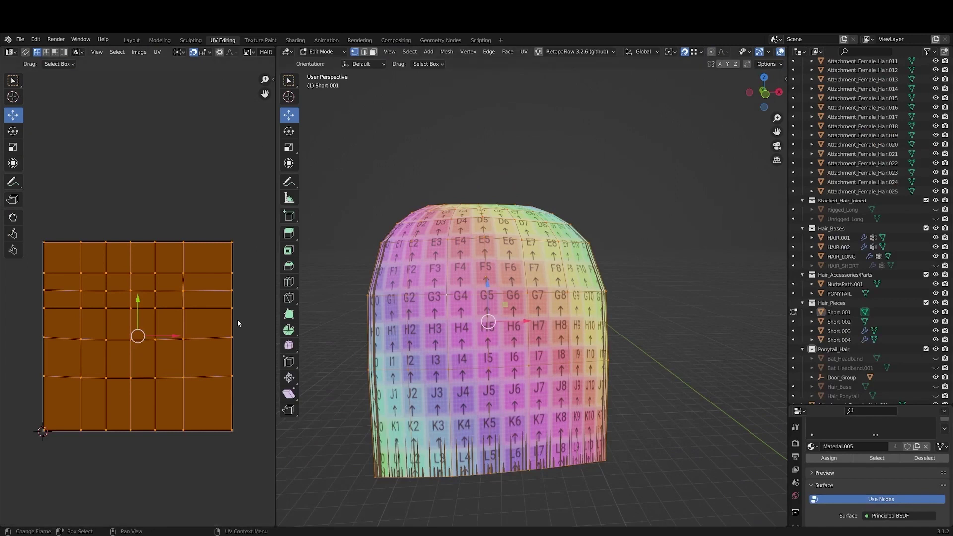
- Try moving a block of UV vertices in the upper middle of Short.001's UV layout, and undo the move
left_click_drag(176, 268, 192, 341)
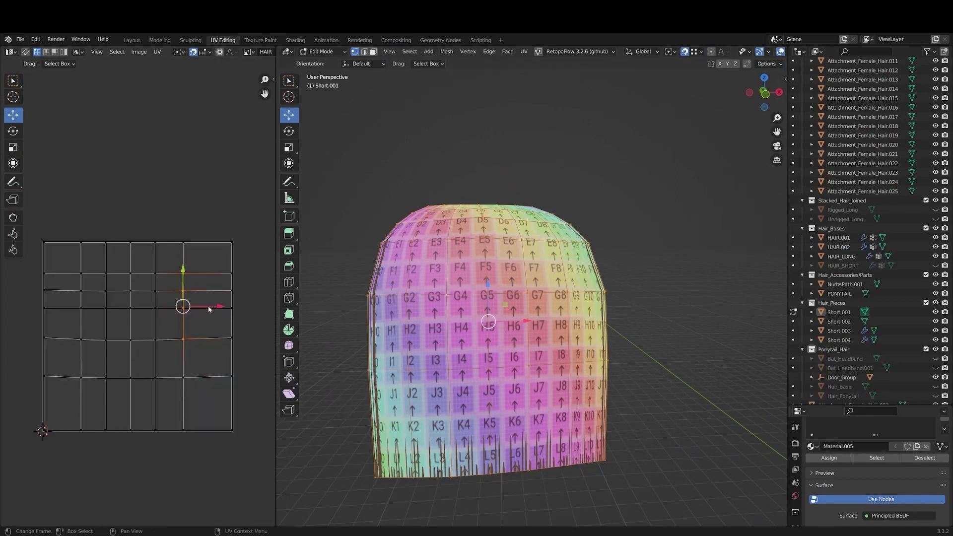
mouse_move(209, 308)
left_mouse_down()
mouse_move(193, 305)
mouse_move(222, 308)
mouse_move(208, 309)
left_mouse_up()
left_click_drag(74, 266, 201, 318)
left_click_drag(133, 276, 141, 285)
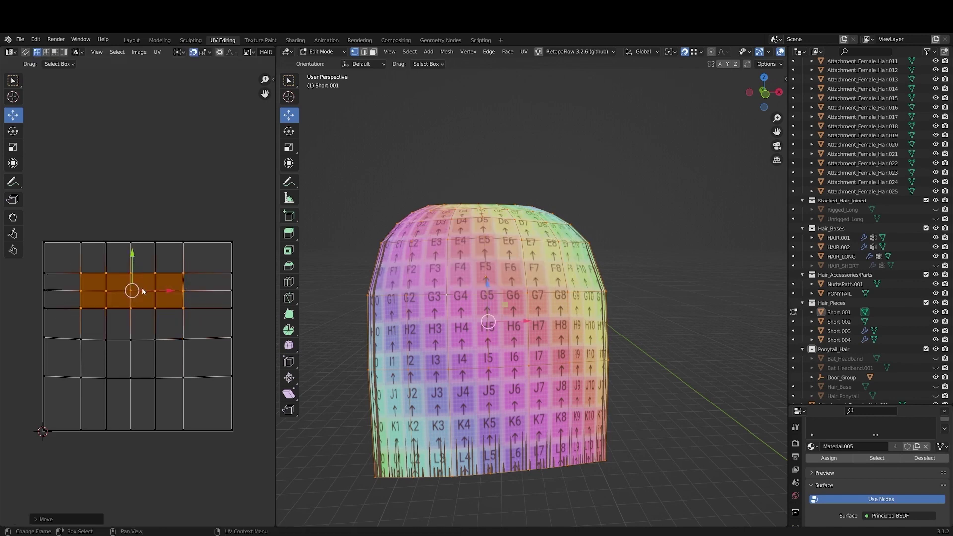
key("ctrl+z")
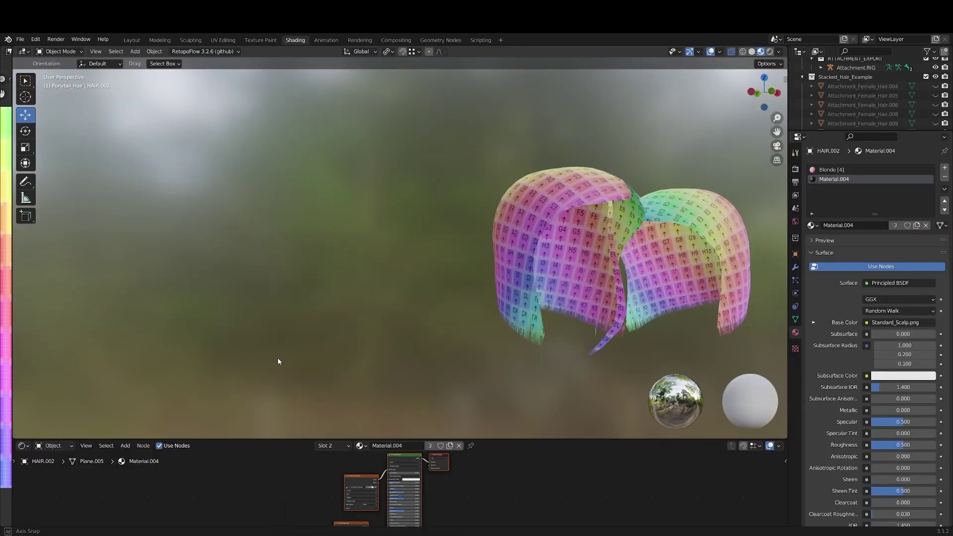
- Select the HAIR.001 hair base in the Shading workspace, assign Blonde [4] to its whole mesh in Edit Mode, and return to Object Mode
mouse_move(278, 357)
middle_mouse_down()
mouse_move(245, 360)
mouse_move(336, 357)
mouse_move(292, 358)
mouse_move(325, 359)
middle_mouse_up()
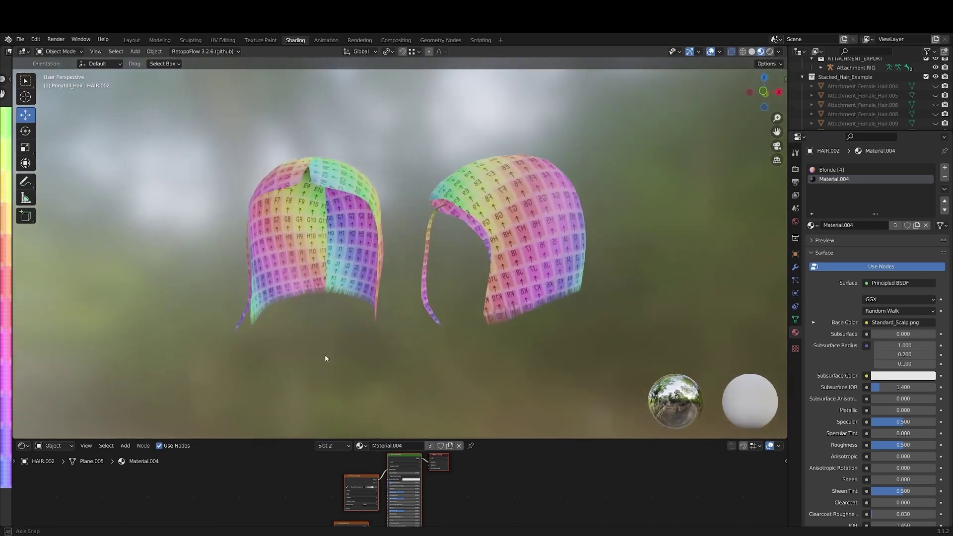
middle_click_drag(478, 299, 402, 316, "shift")
left_click(392, 293)
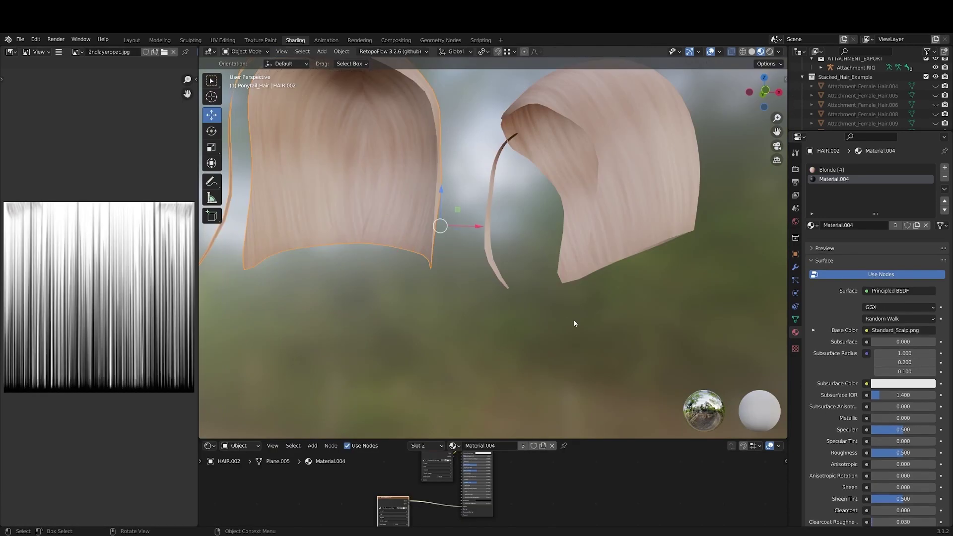
key("Tab")
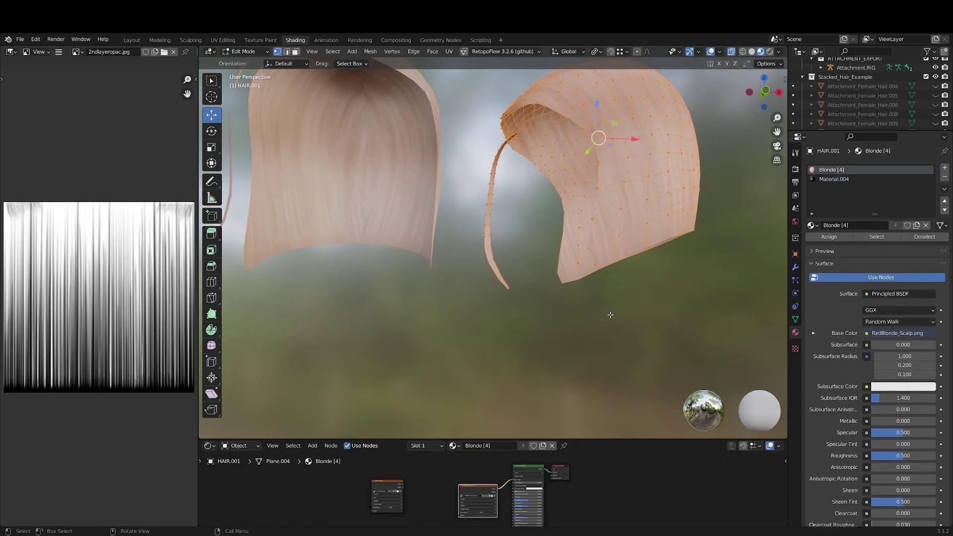
key("Tab")
- Connect the hair opacity image texture's Color output to the Principled BSDF's Alpha input in the Blonde [4] material
scroll(468, 496, "up", 3)
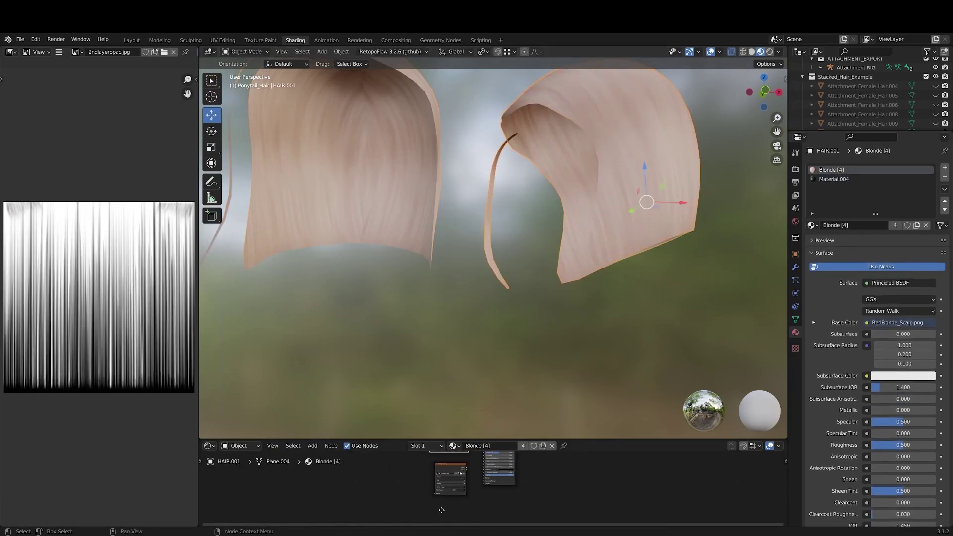
scroll(468, 496, "up", 3)
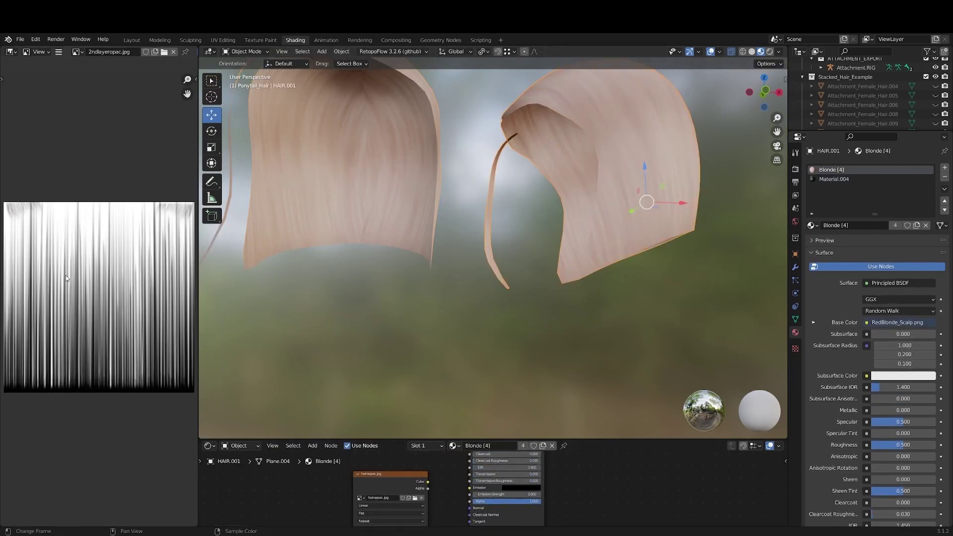
middle_click_drag(441, 492, 432, 483)
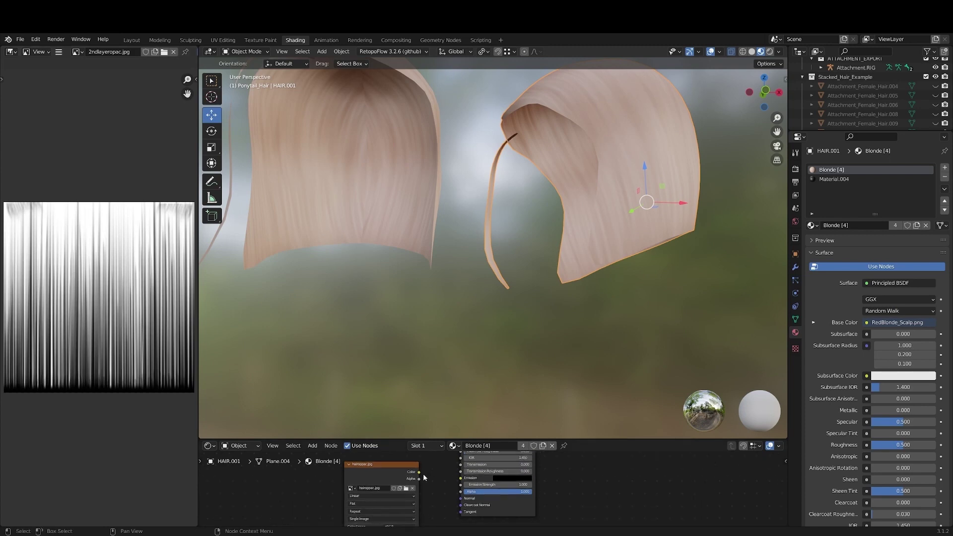
left_click_drag(419, 472, 461, 491)
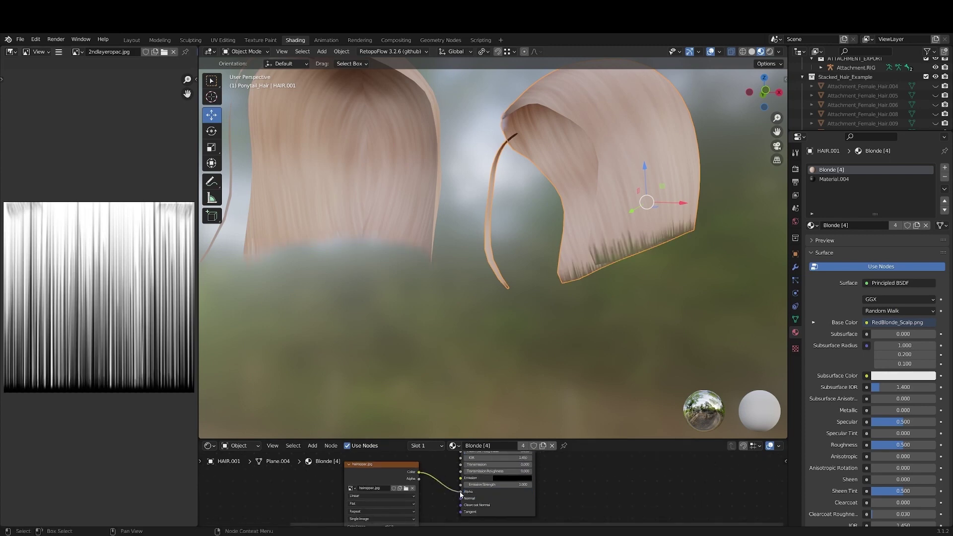